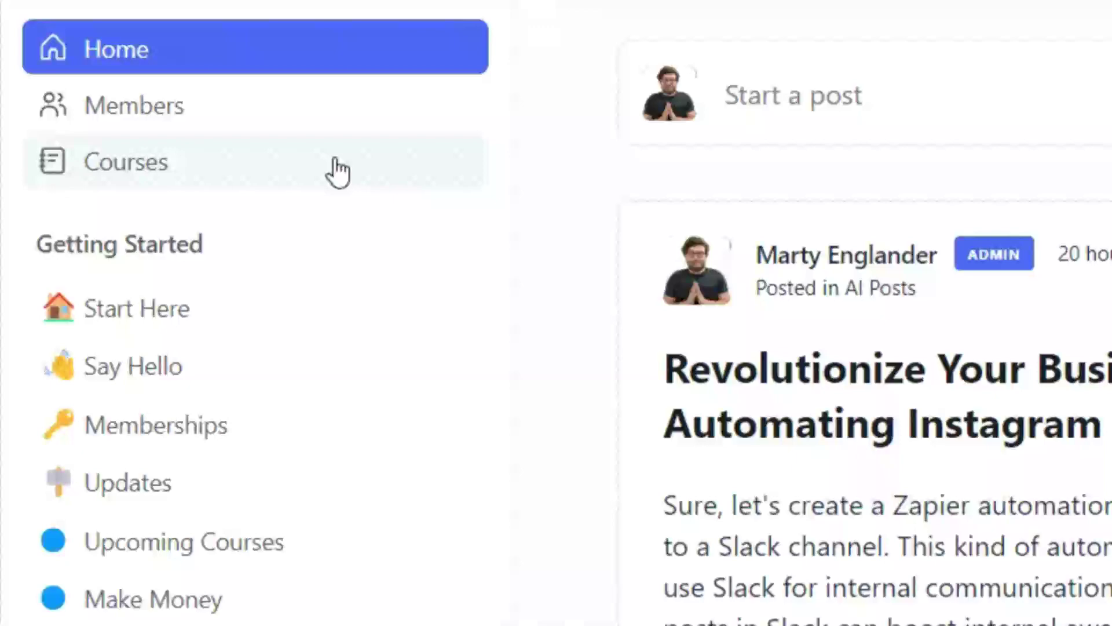
# - Browse the AI Email Launch course and its introduction, customer and affiliates email framework lessons
pyautogui.click(330, 168)
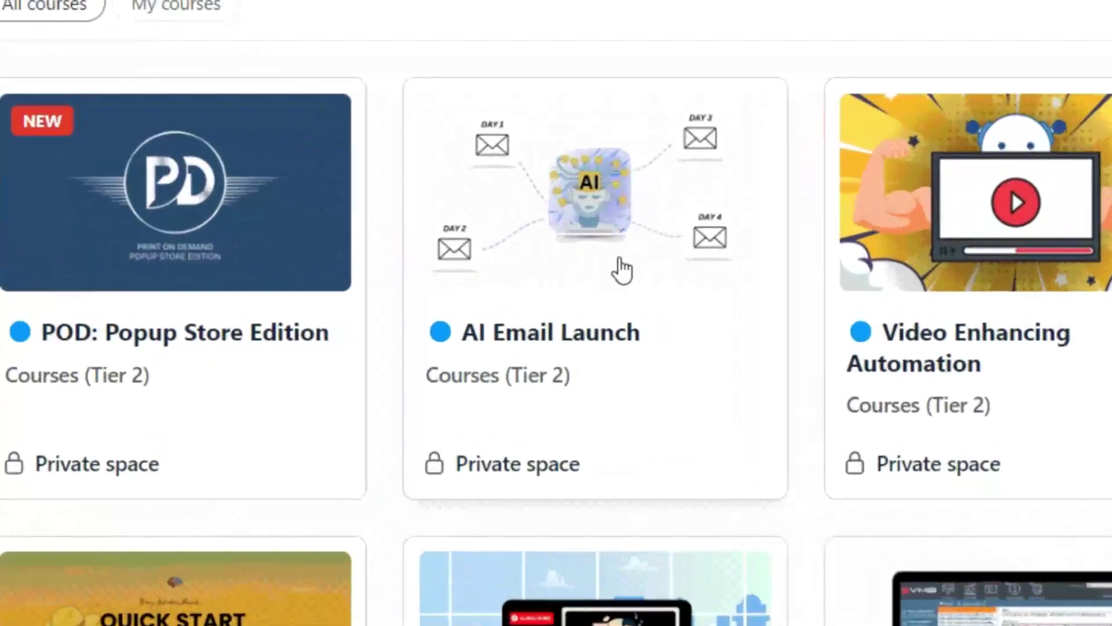
pyautogui.click(587, 290)
pyautogui.scroll(-3, 556, 290)
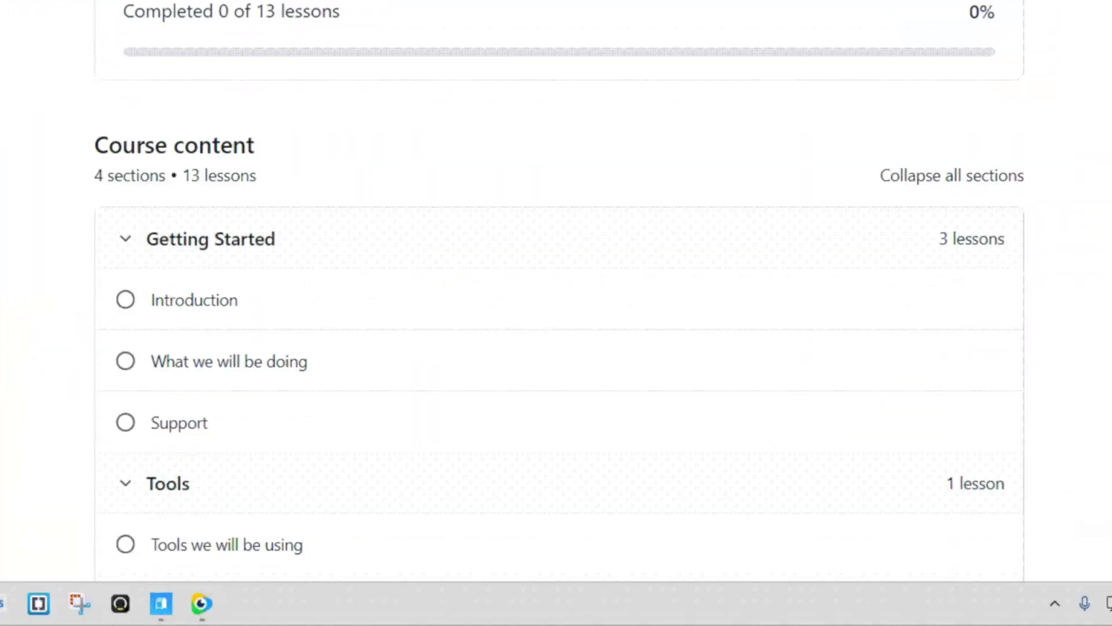
pyautogui.click(172, 300)
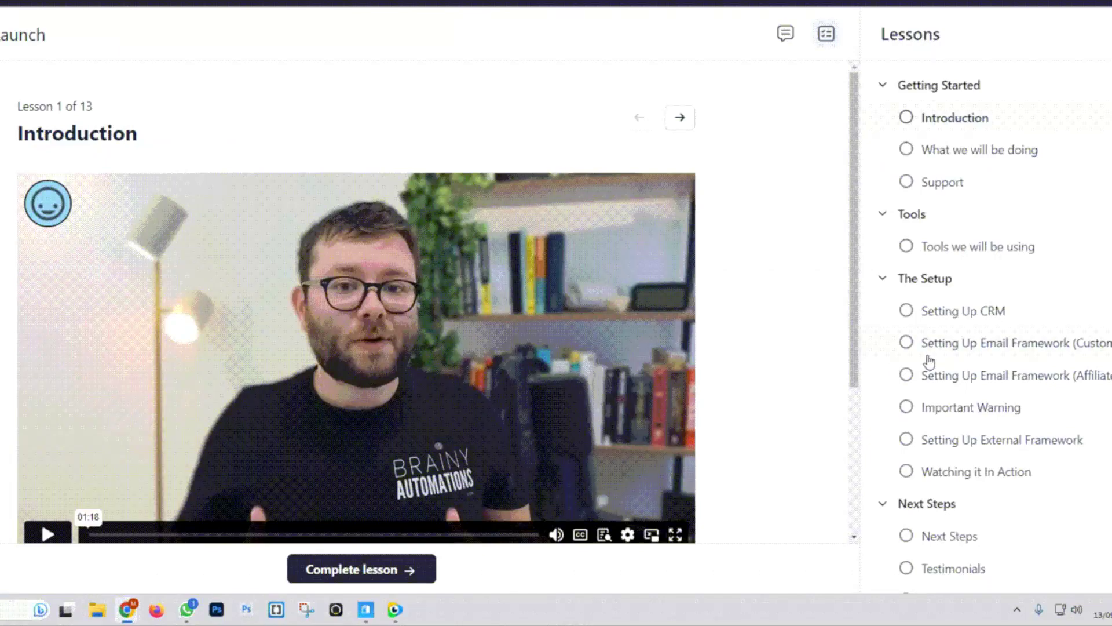
pyautogui.click(929, 356)
pyautogui.click(938, 365)
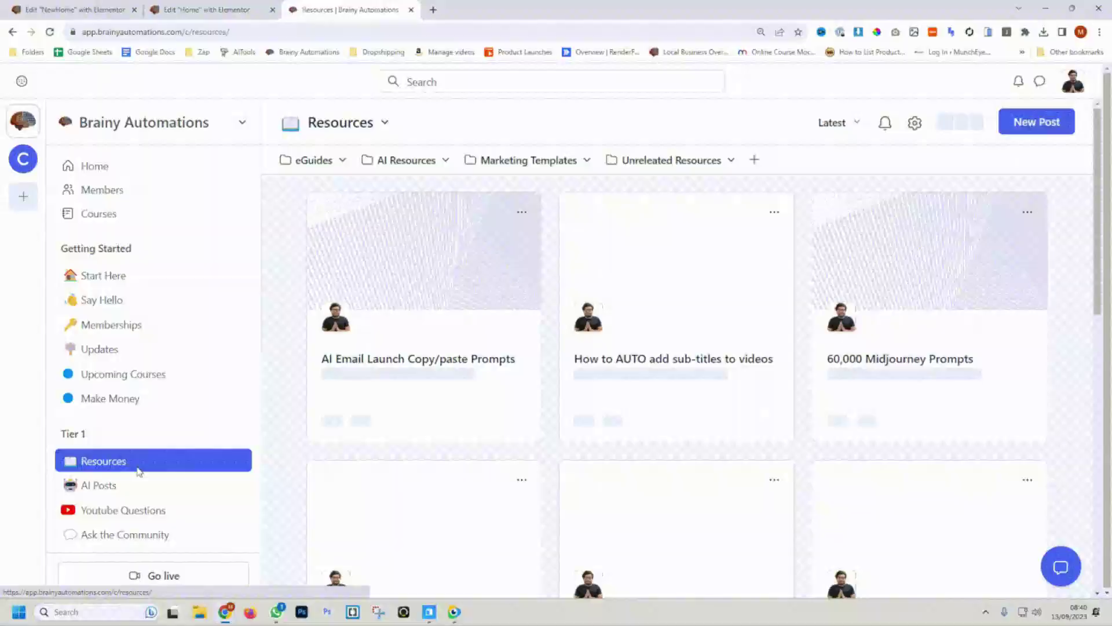
pyautogui.scroll(-5, 342, 395)
pyautogui.scroll(-2, 341, 394)
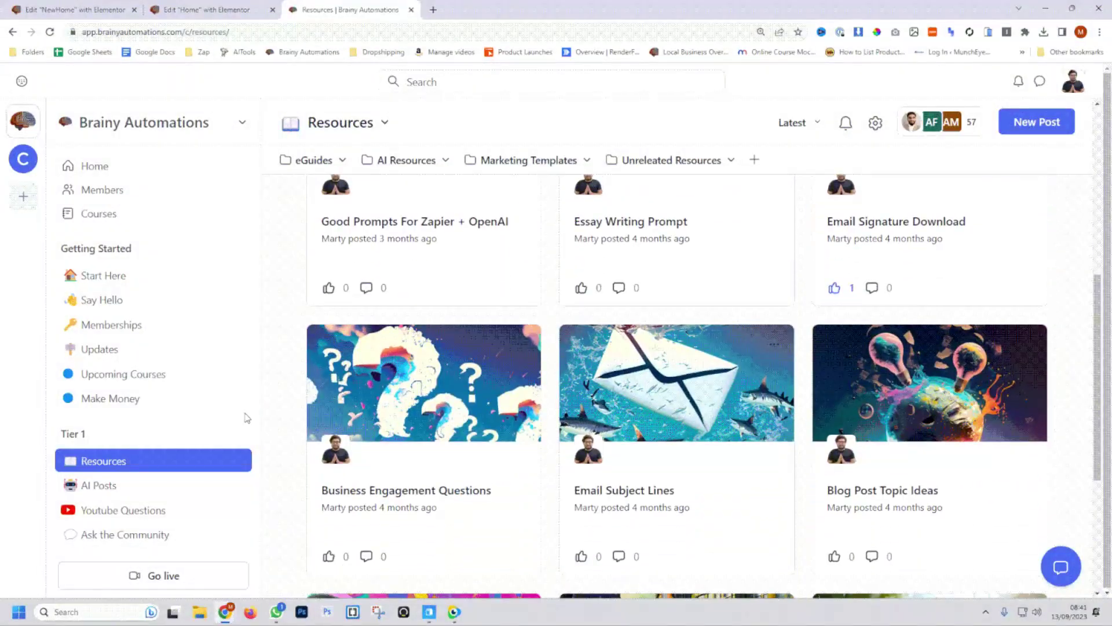
# - Look through the AI Posts, Ask the Community, Training/Live Videos and ZAP Downloads feeds, ending on Stock Images
pyautogui.click(107, 485)
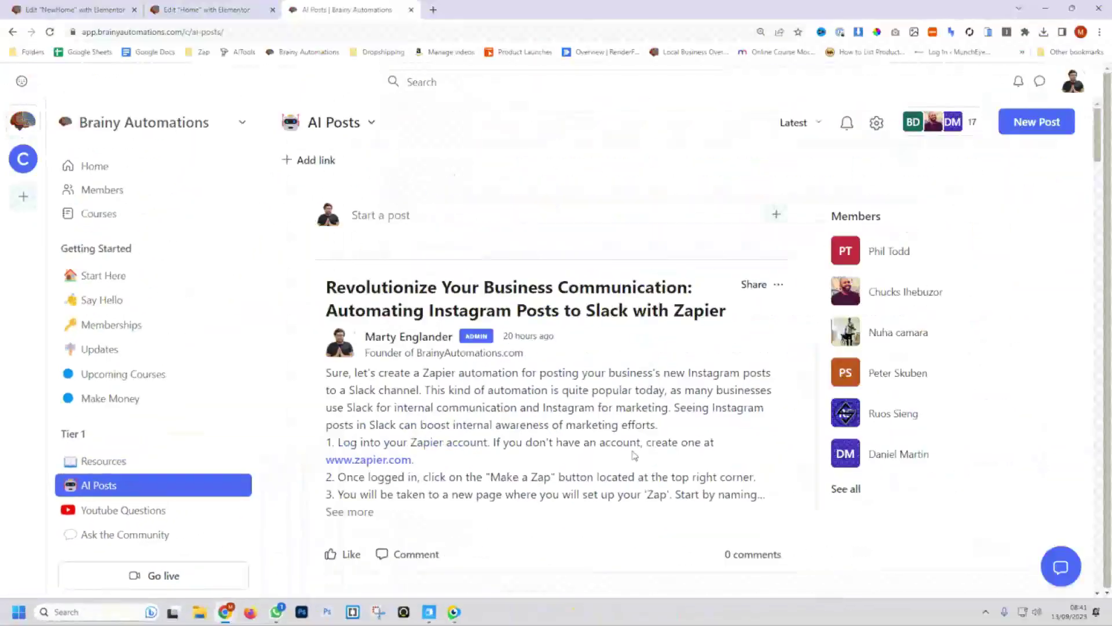
pyautogui.scroll(-5, 634, 456)
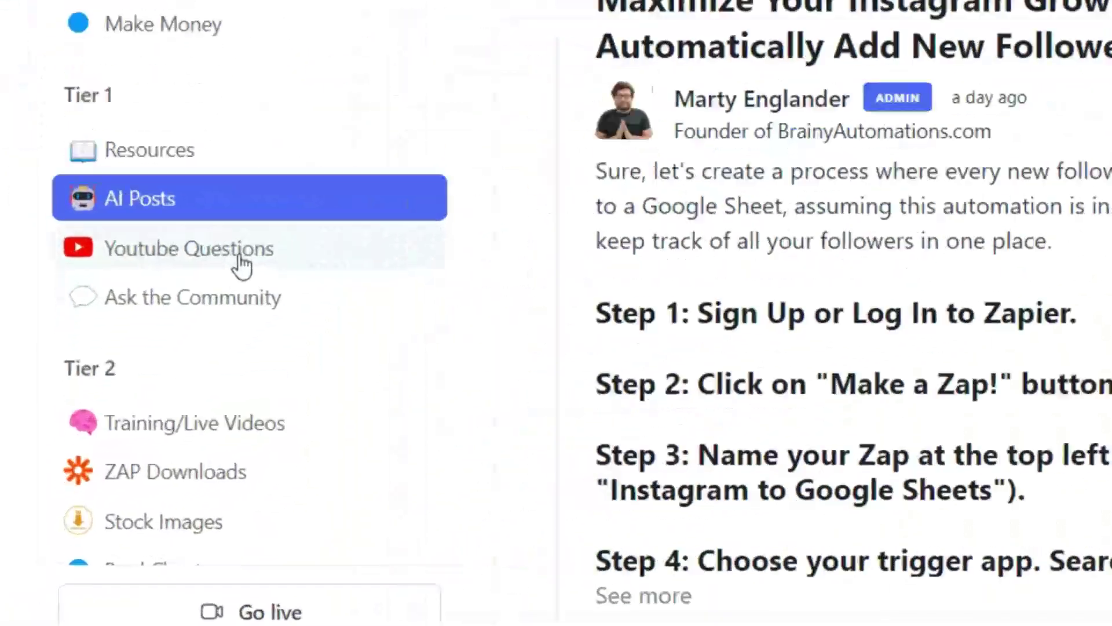
pyautogui.click(240, 292)
pyautogui.click(222, 427)
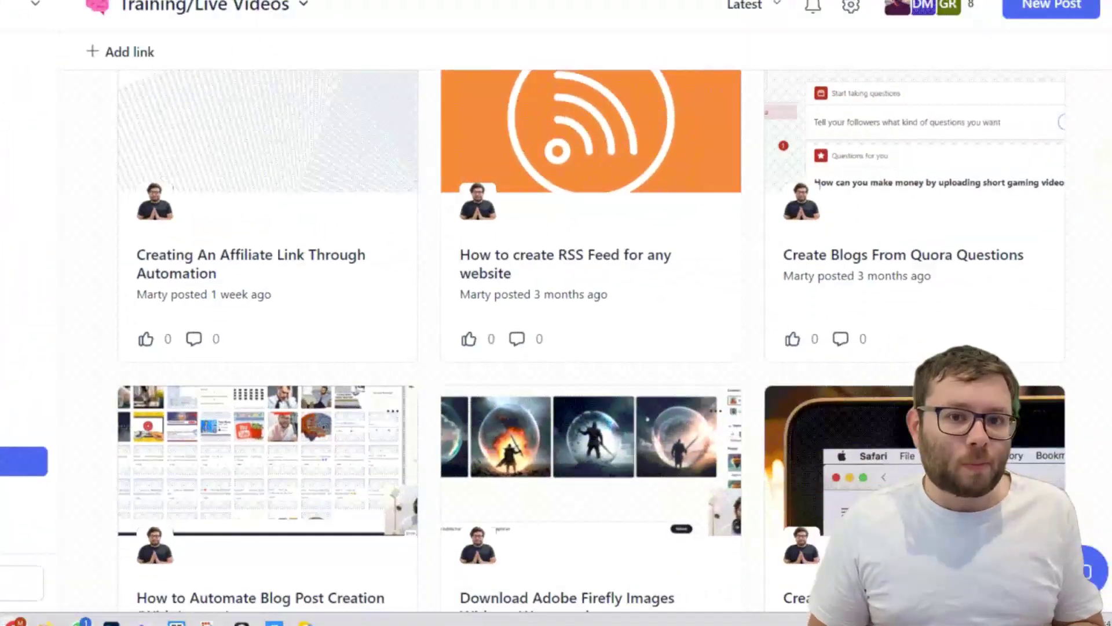
pyautogui.scroll(-2, 608, 347)
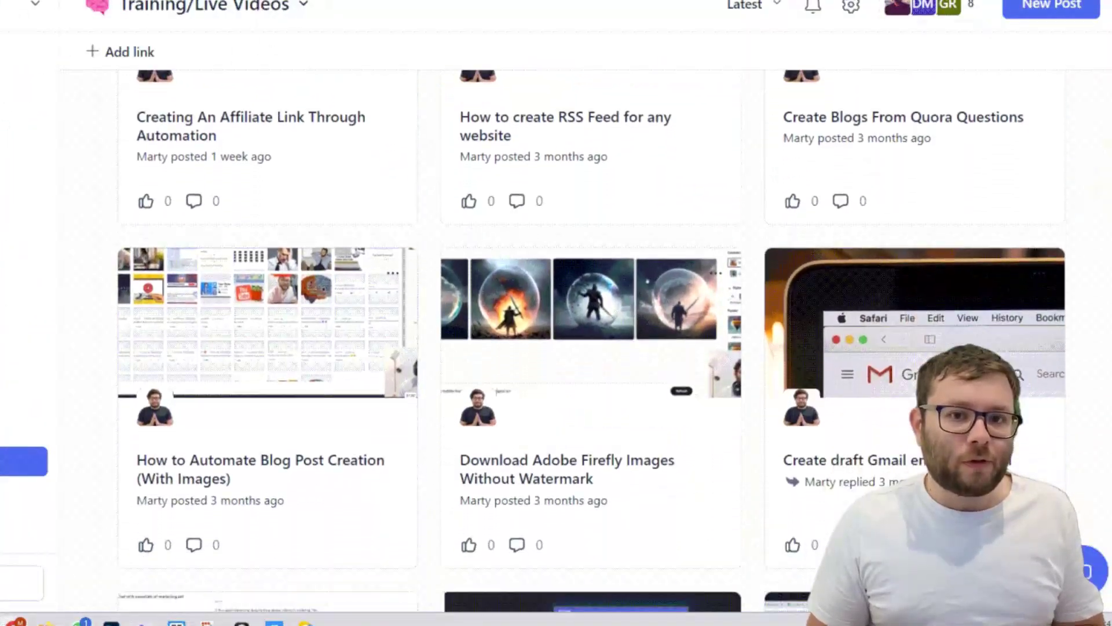
pyautogui.click(23, 494)
pyautogui.scroll(-2, 608, 406)
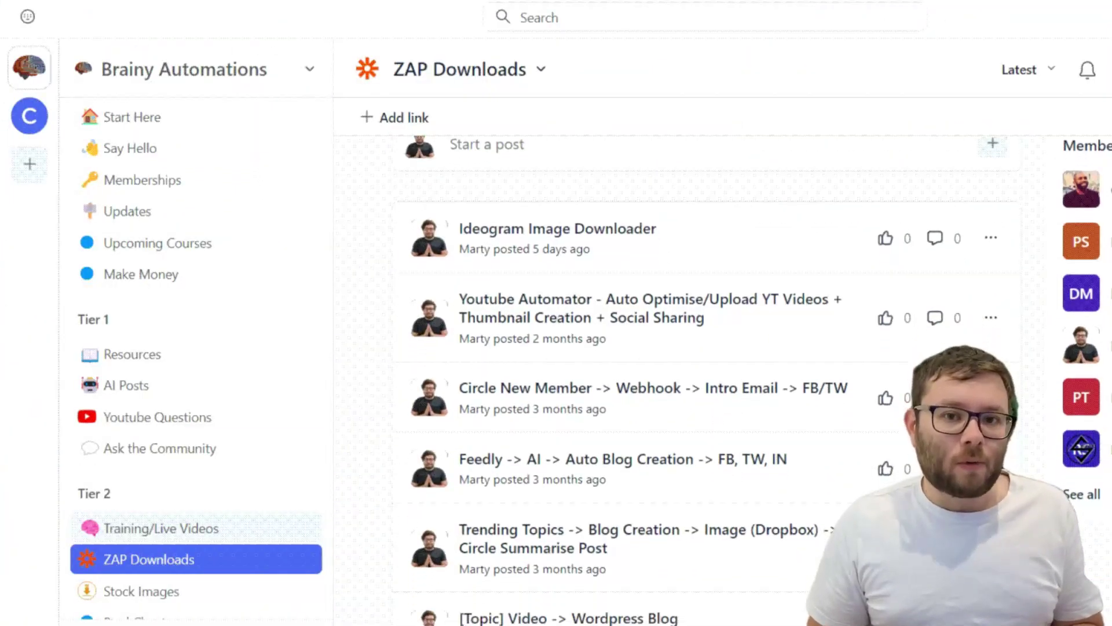
pyautogui.click(223, 591)
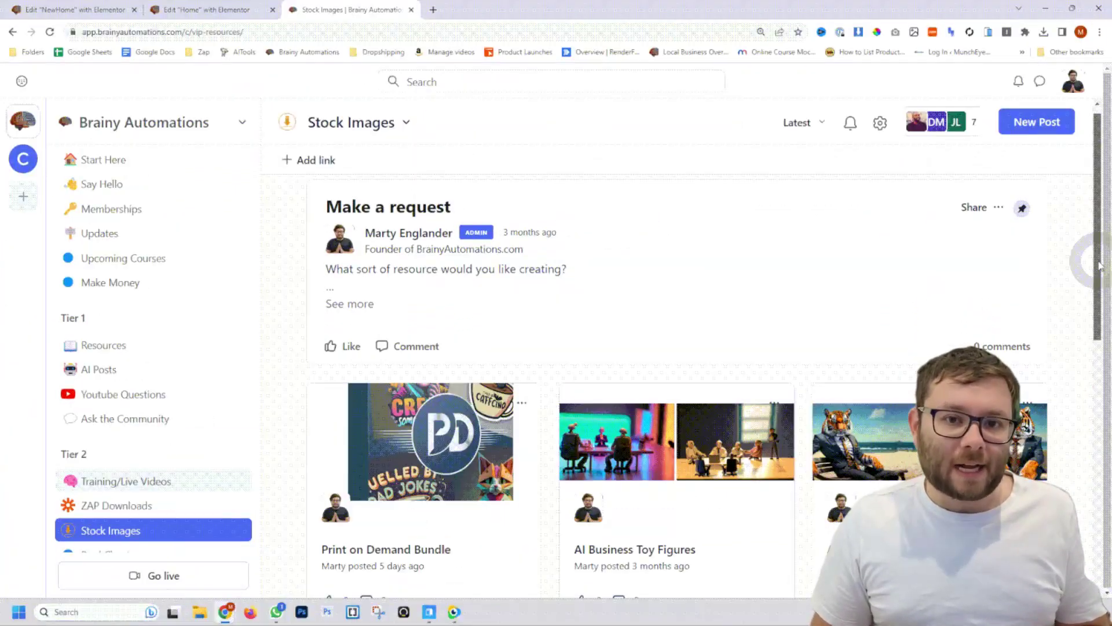
# - Open Magic Studio from the Canva home sidebar and scroll down to its Magic Design examples
pyautogui.scroll(-4, 1099, 265)
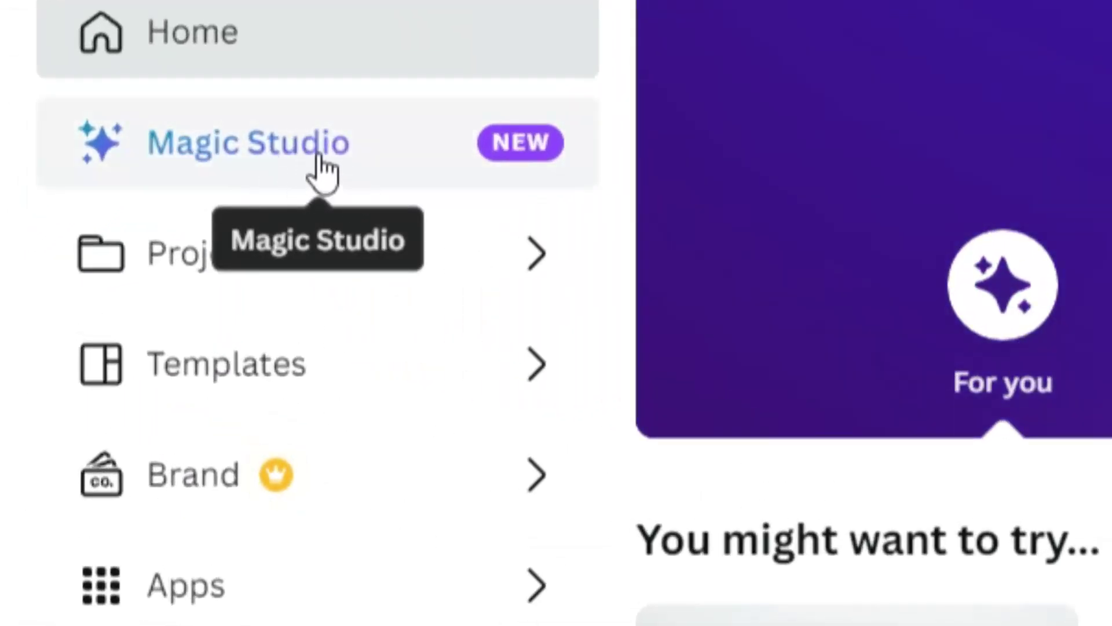
pyautogui.click(320, 160)
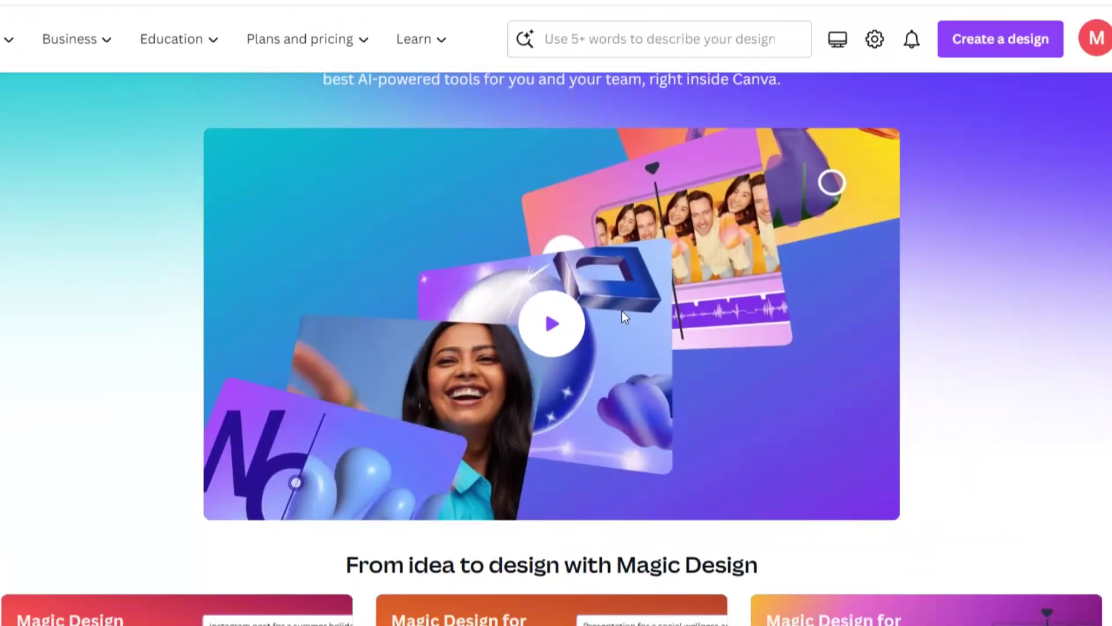
pyautogui.scroll(3, 486, 328)
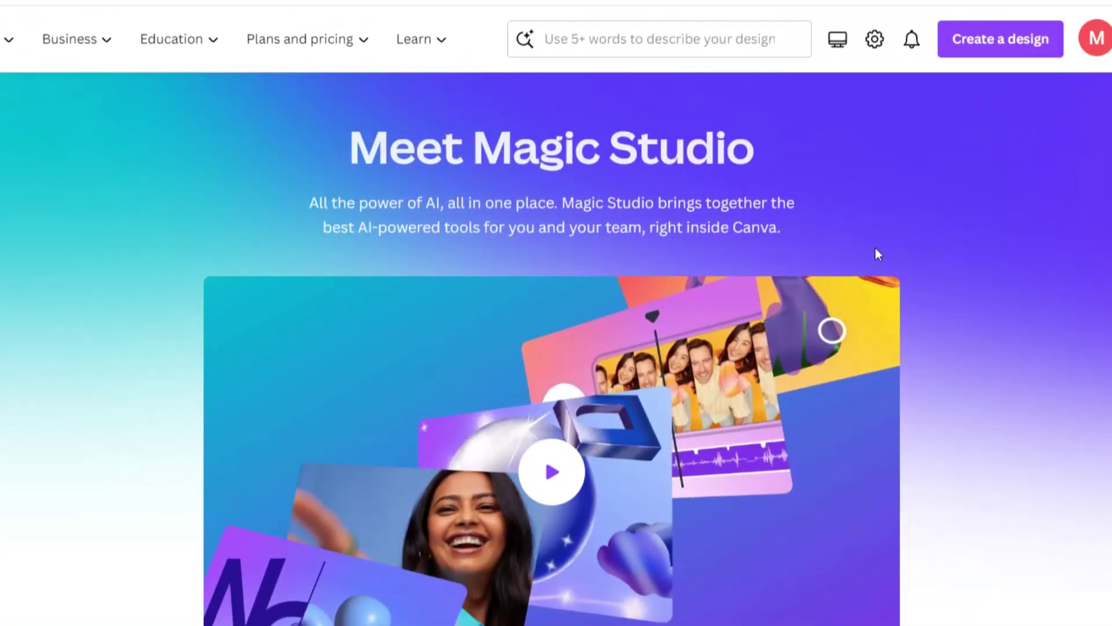
pyautogui.scroll(-2, 1087, 232)
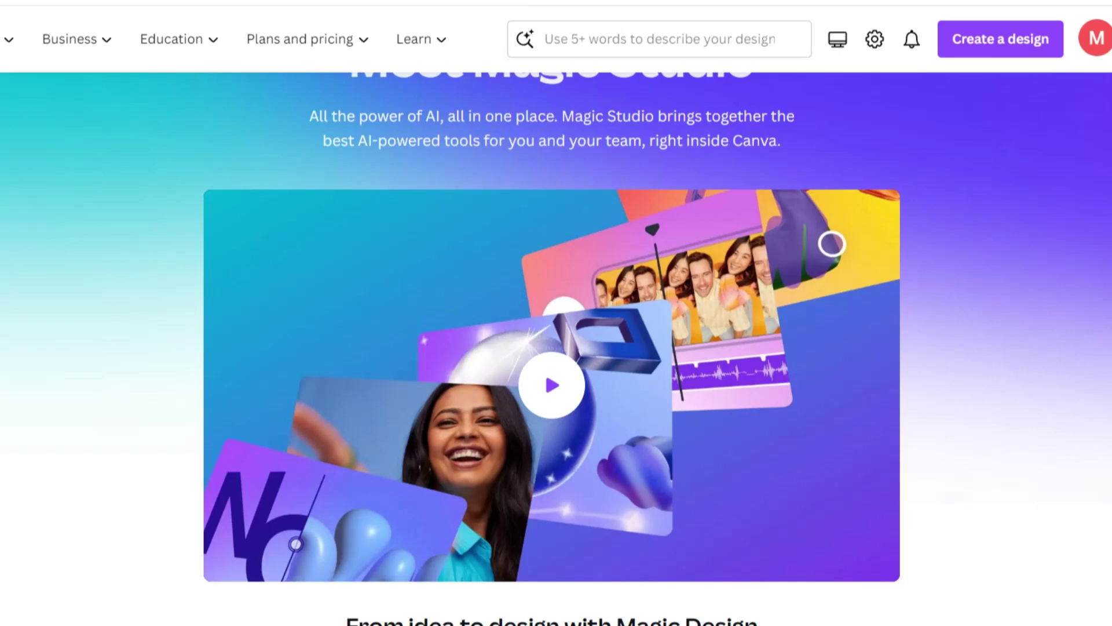
pyautogui.scroll(-8, 621, 415)
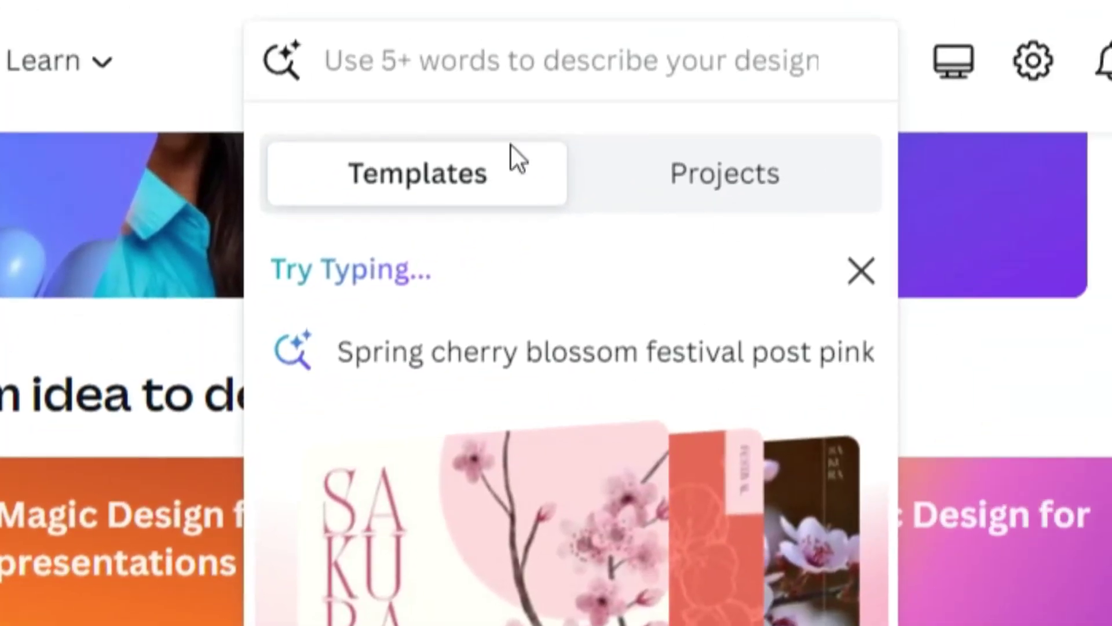
# - Search templates for 'fiery fitness gym poster' and view more Magic Design poster suggestions
pyautogui.click(515, 54)
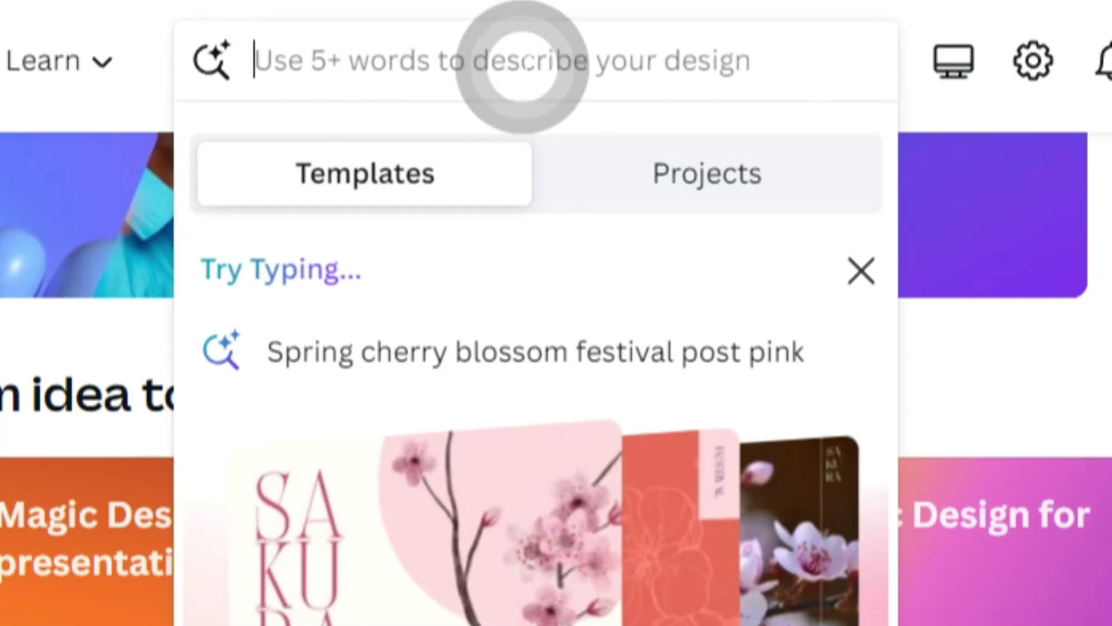
pyautogui.write('fiery fitness gym poster')
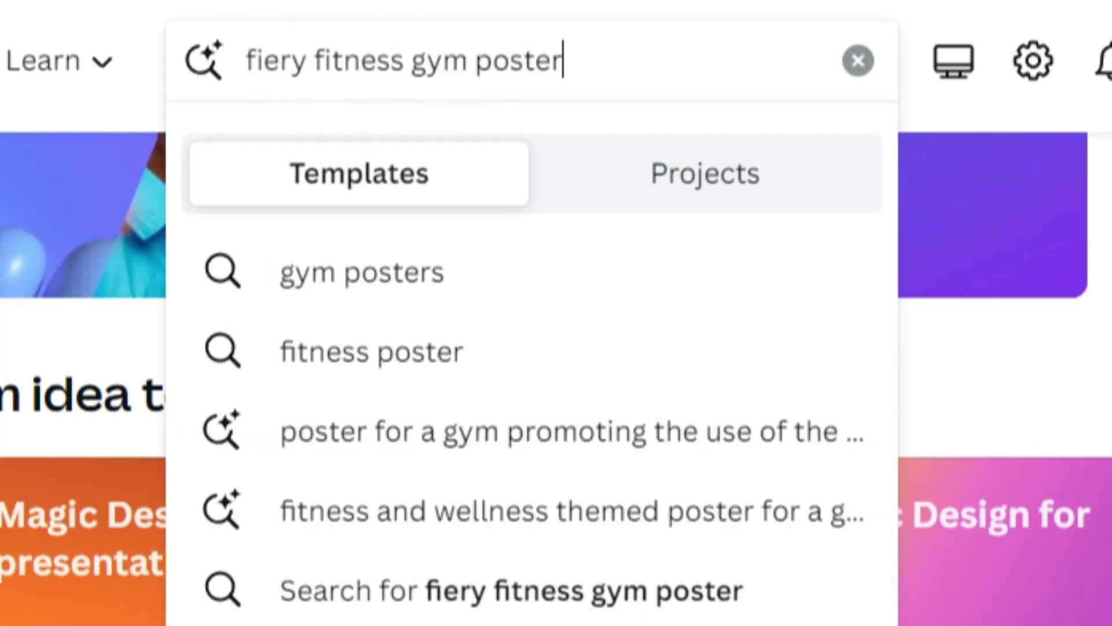
pyautogui.press('Return')
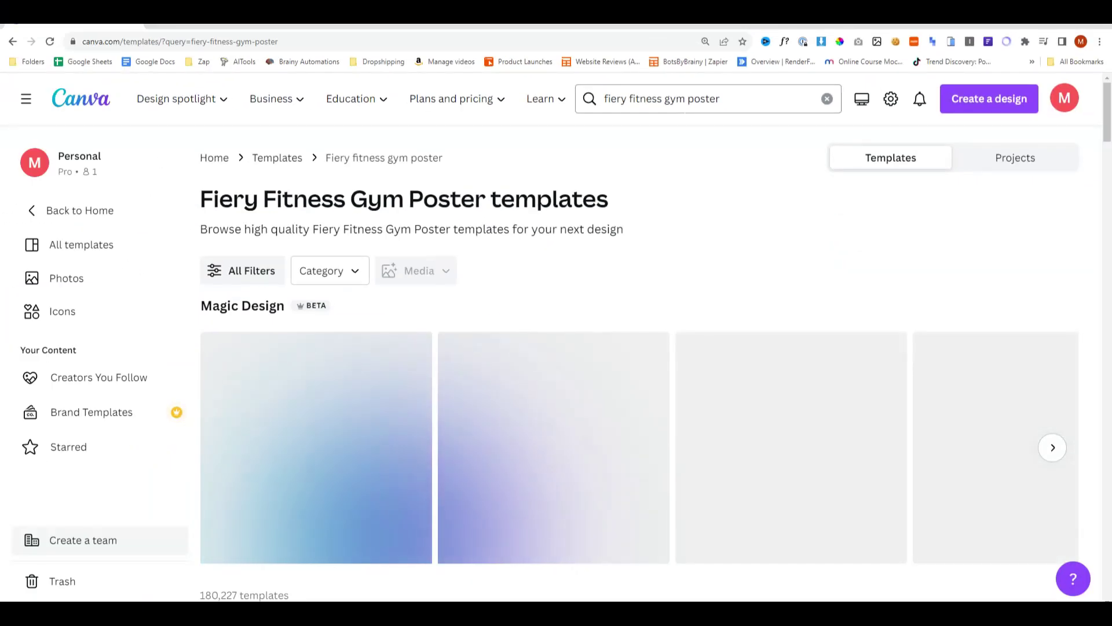
pyautogui.scroll(-2, 854, 418)
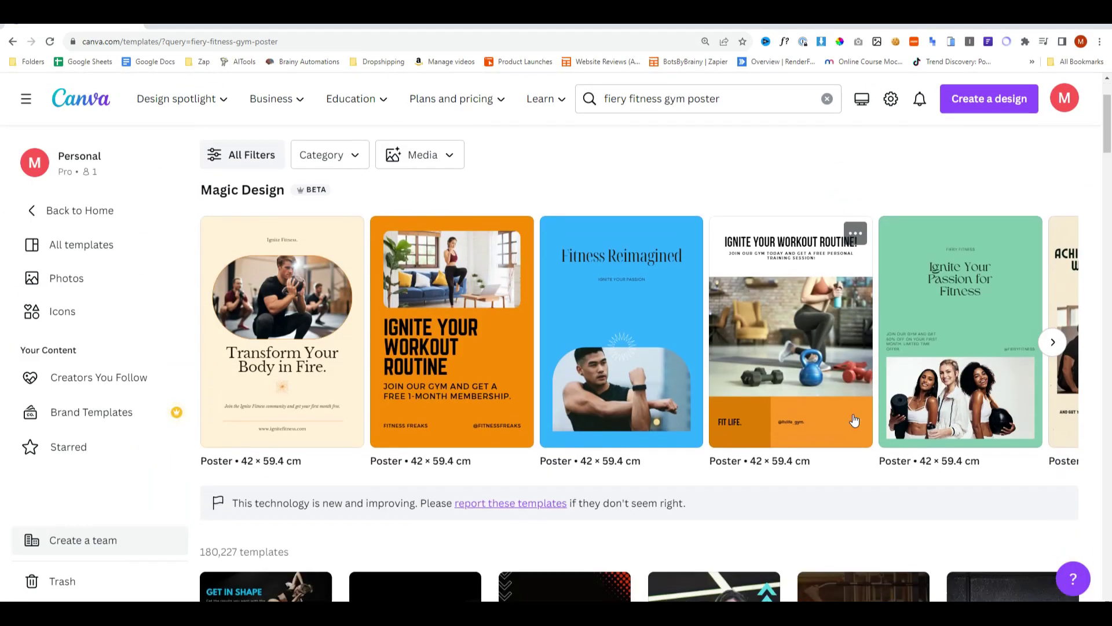
pyautogui.click(1052, 342)
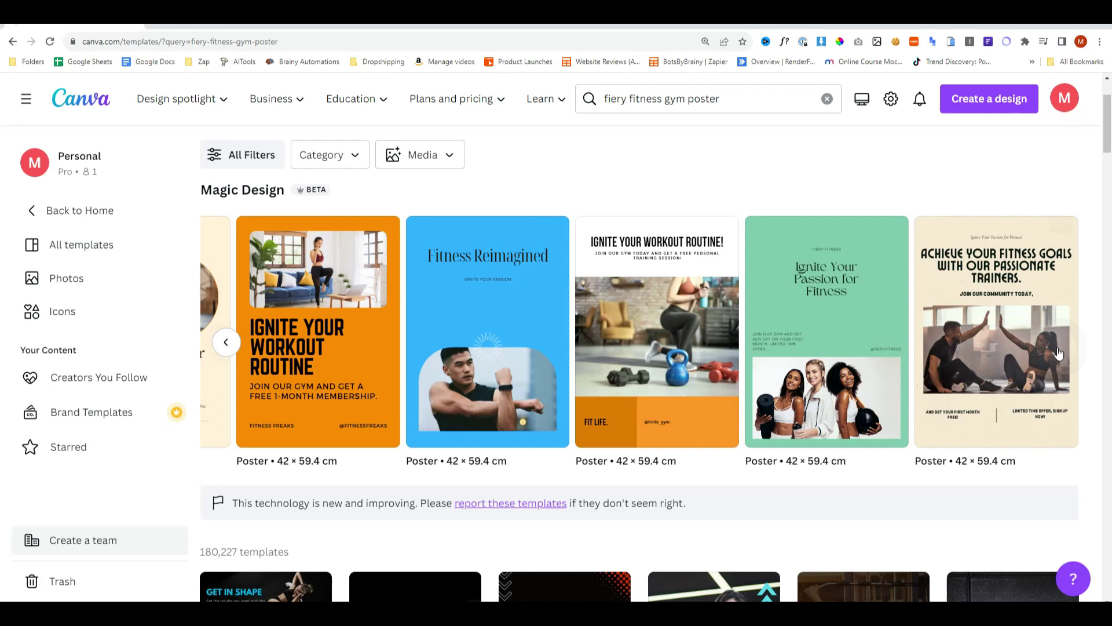
pyautogui.scroll(1, 513, 395)
# - Filter the templates by the uploaded robot image and scroll through the resulting designs
pyautogui.click(360, 215)
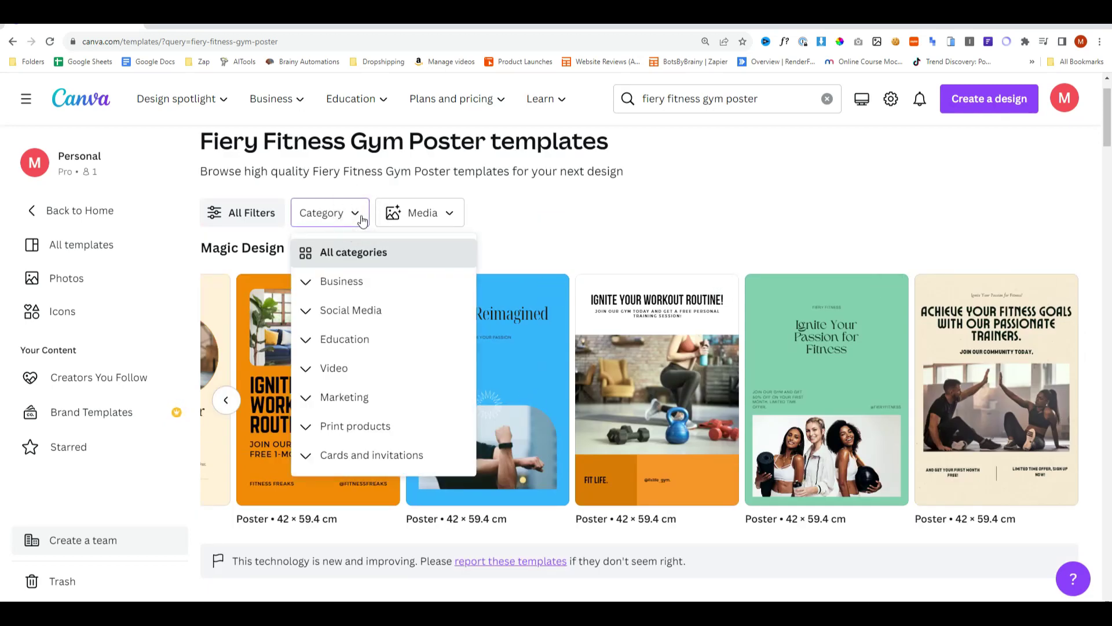
pyautogui.click(422, 215)
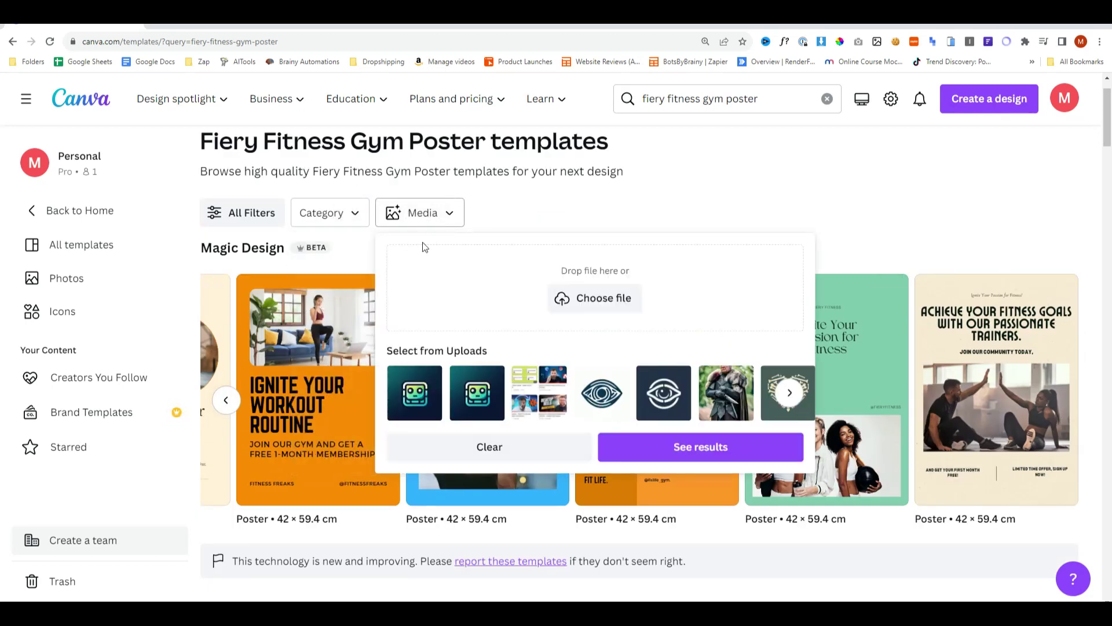
pyautogui.click(788, 394)
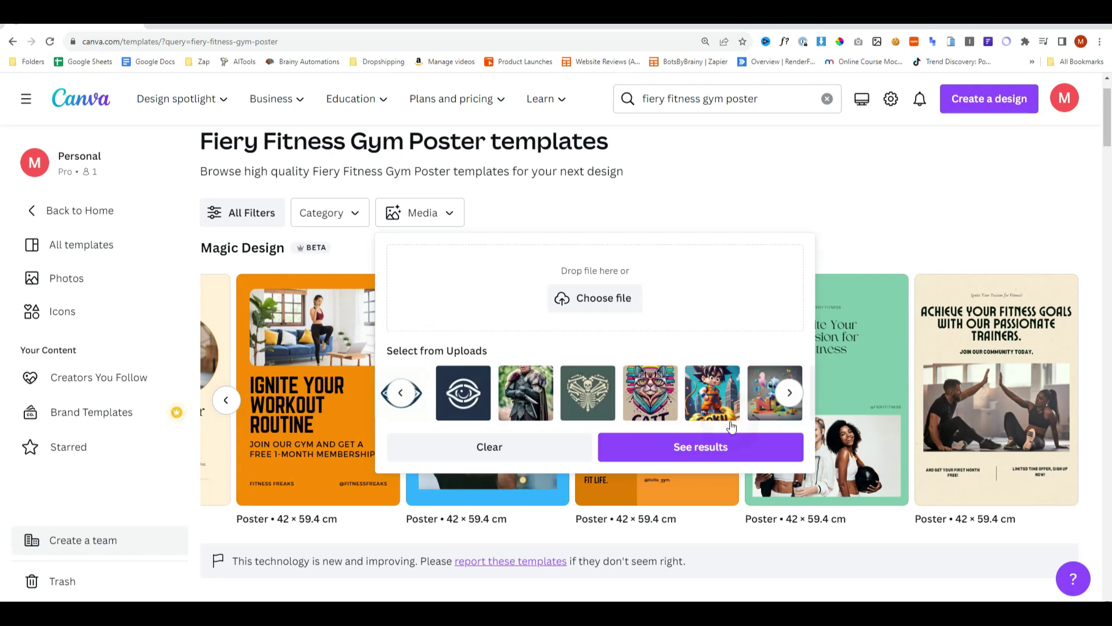
pyautogui.click(403, 394)
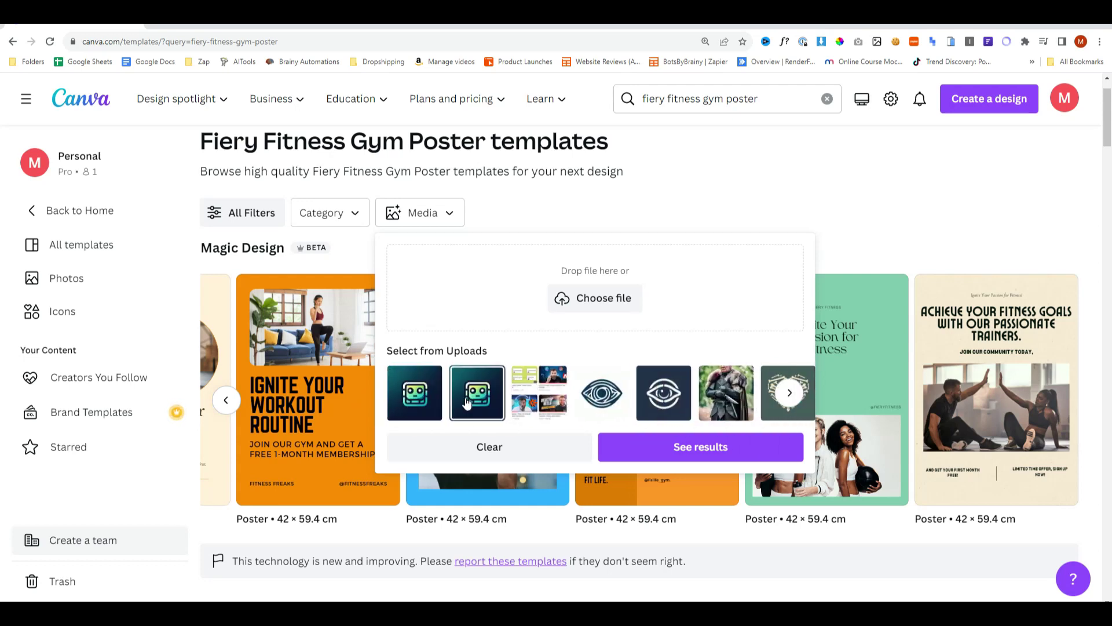
pyautogui.click(418, 402)
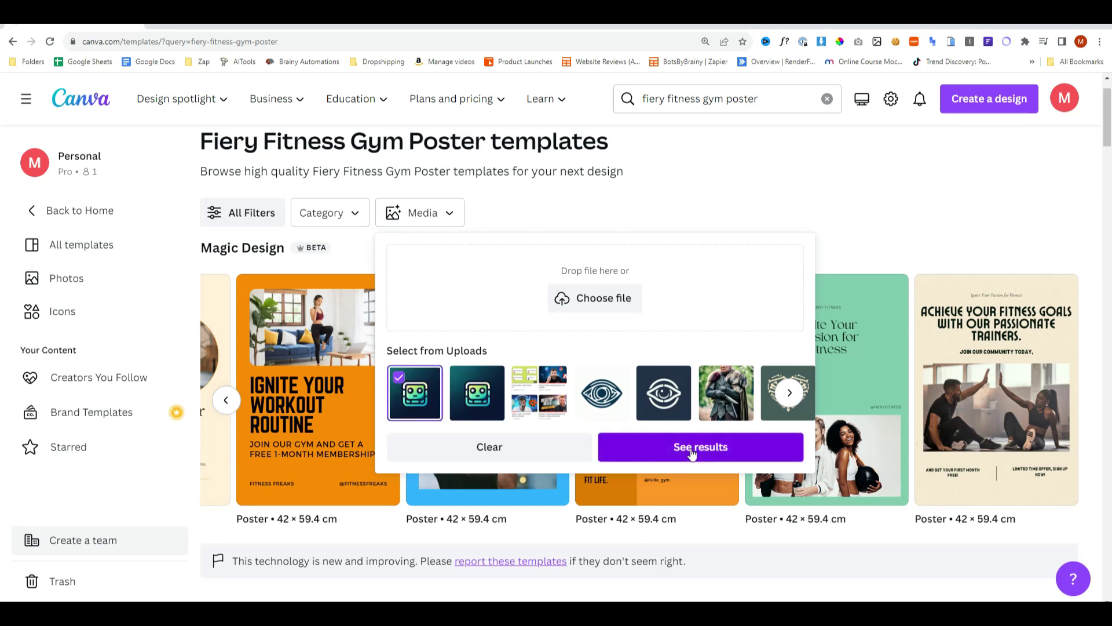
pyautogui.click(691, 451)
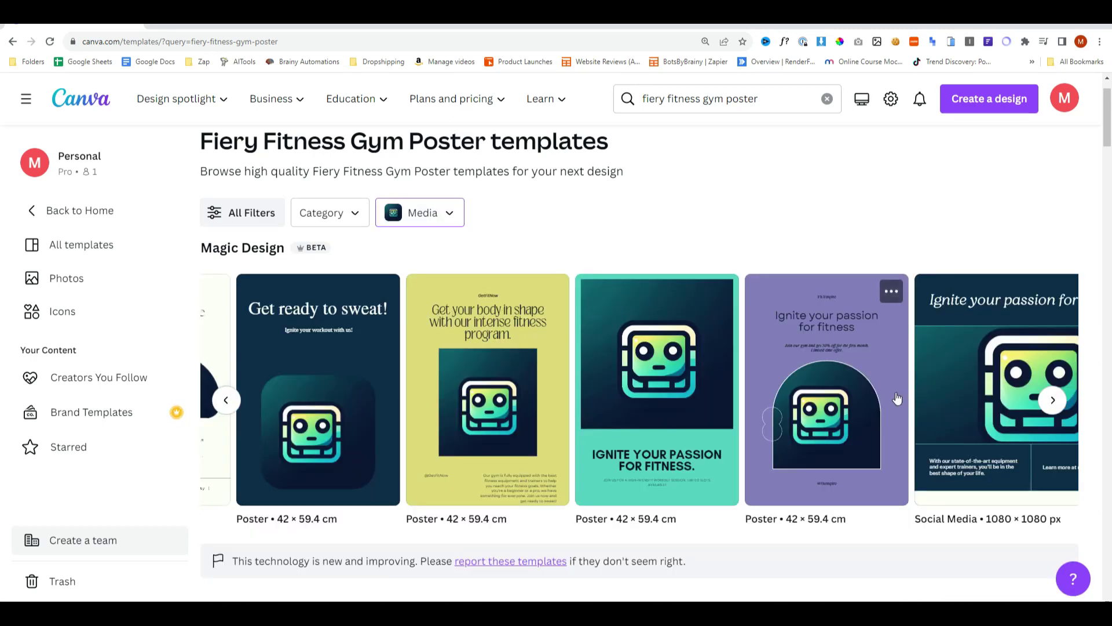
pyautogui.click(1045, 404)
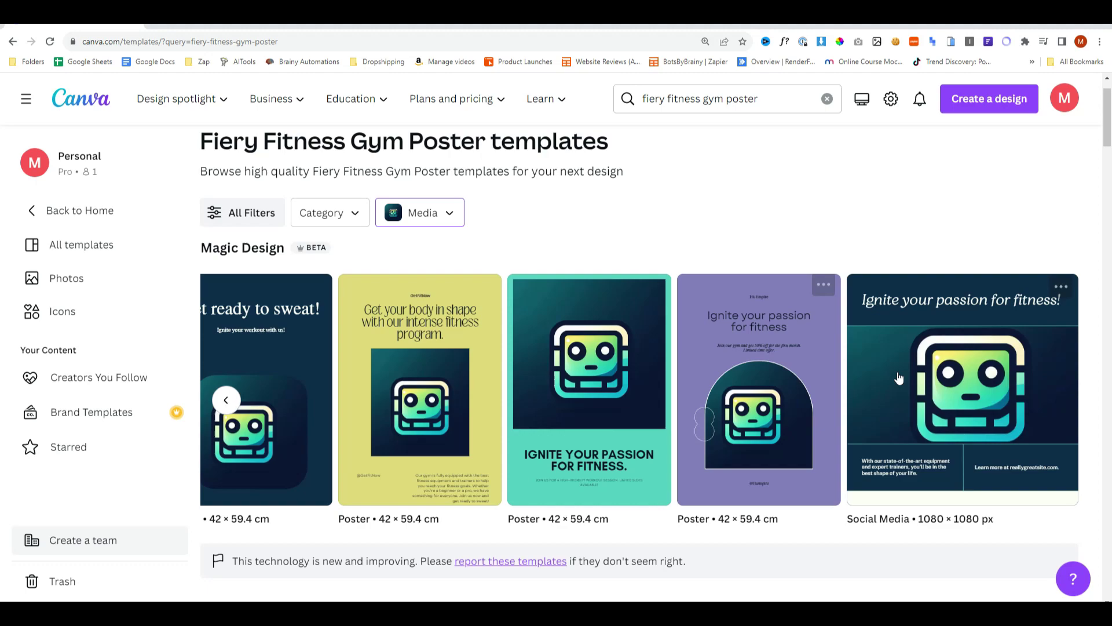
pyautogui.scroll(-9, 899, 378)
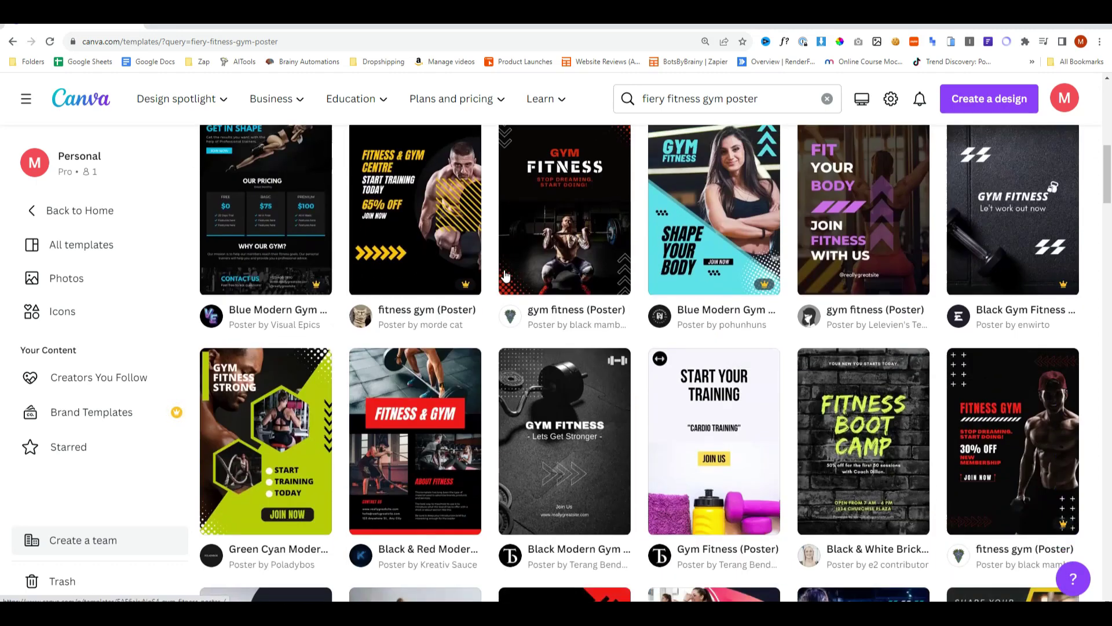
pyautogui.scroll(-7, 710, 228)
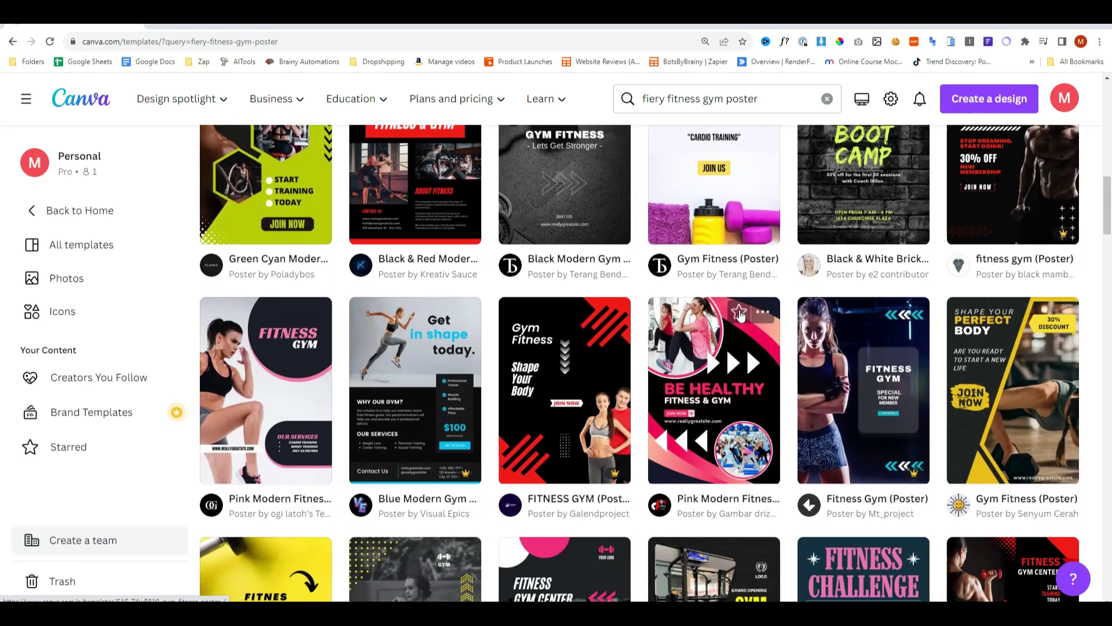
pyautogui.scroll(-1, 741, 315)
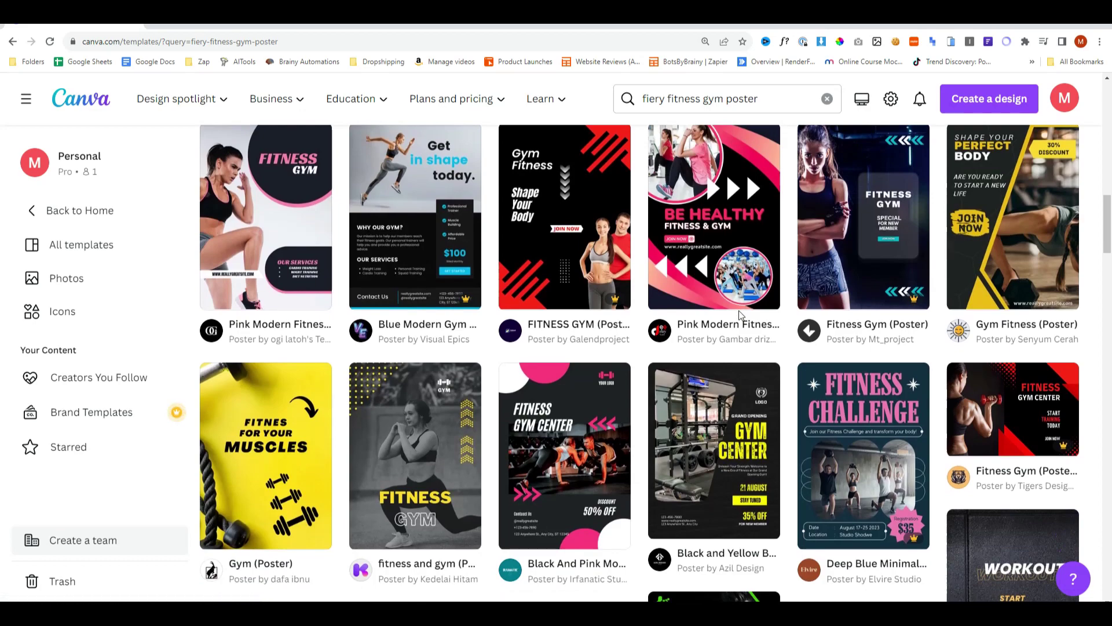
pyautogui.scroll(-7, 741, 315)
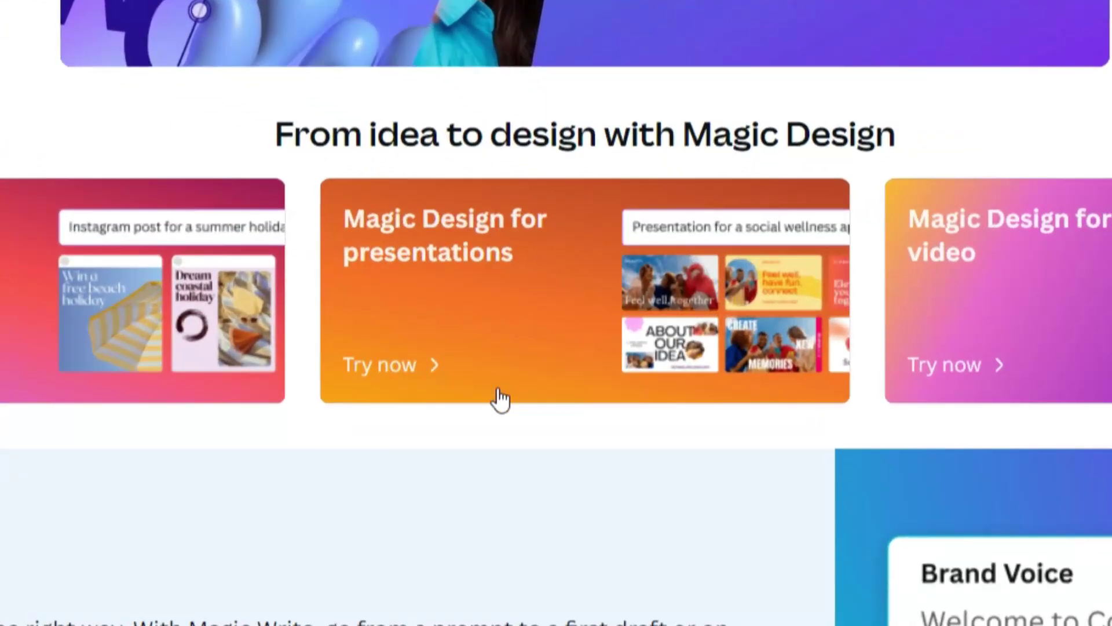
# - Open the Magic Design for presentations trial and bring up the first page's options
pyautogui.click(317, 373)
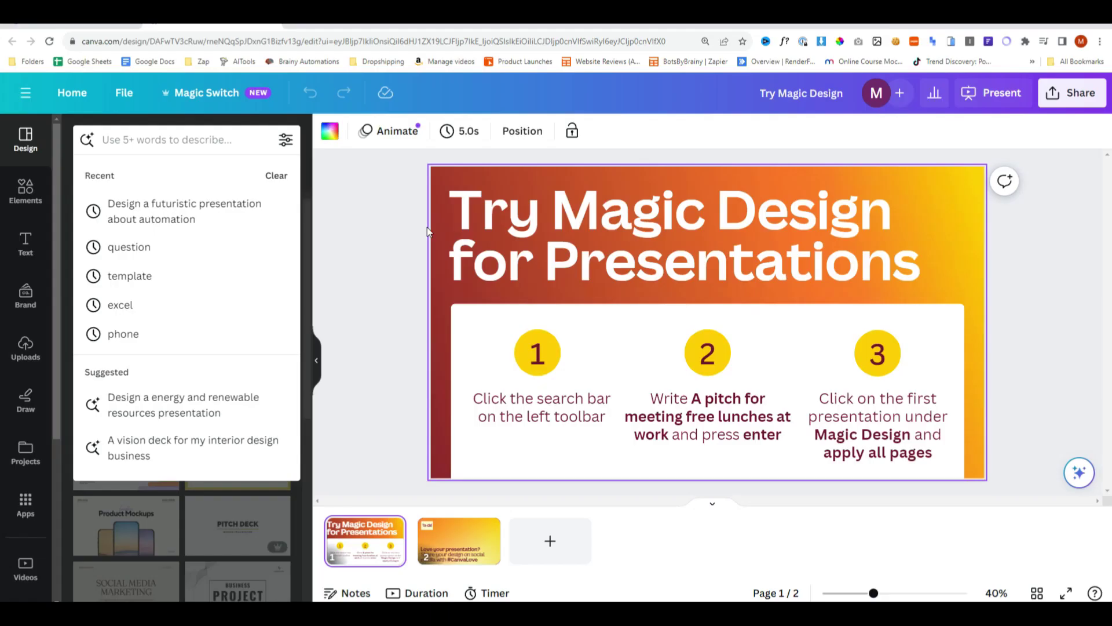
pyautogui.click(365, 531)
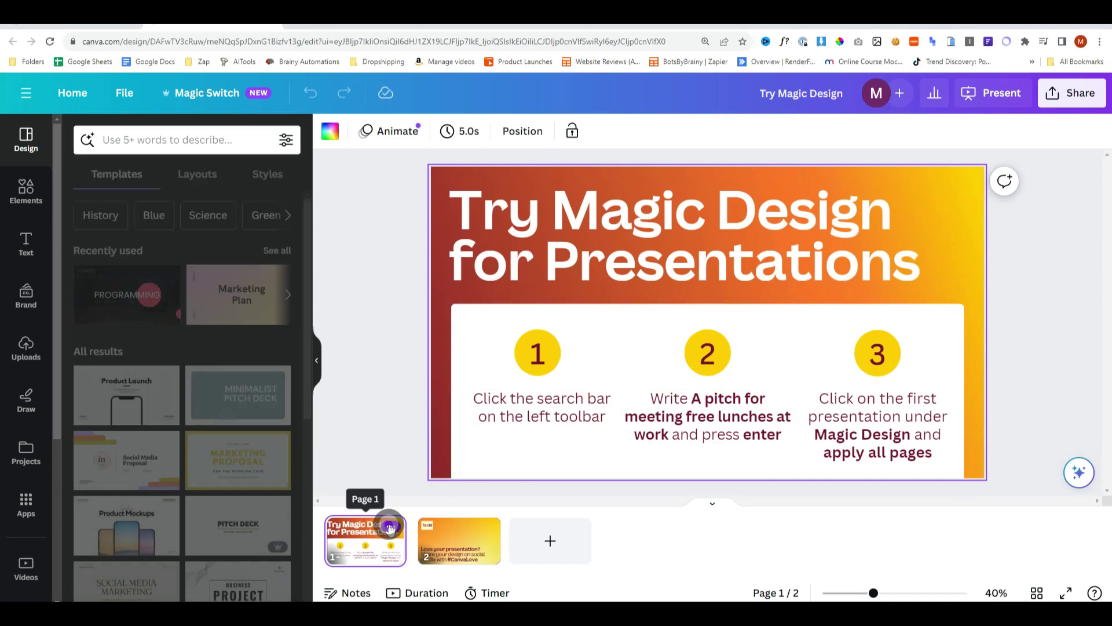
pyautogui.rightClick(399, 524)
pyautogui.click(470, 321)
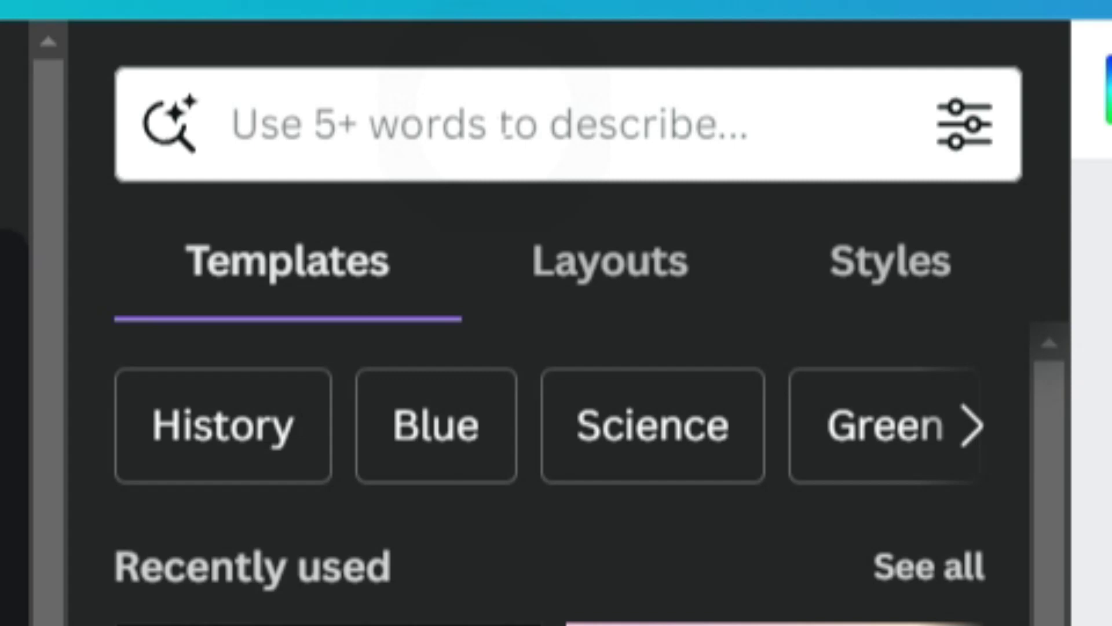
# - Generate designs from the pasted pitch and apply the Brown White Creative Interior Design template
pyautogui.click(459, 137)
pyautogui.write('A vision deck for my interior design business')
pyautogui.press('Return')
pyautogui.click(371, 145)
pyautogui.moveTo(371, 145); pyautogui.dragTo(861, 168)
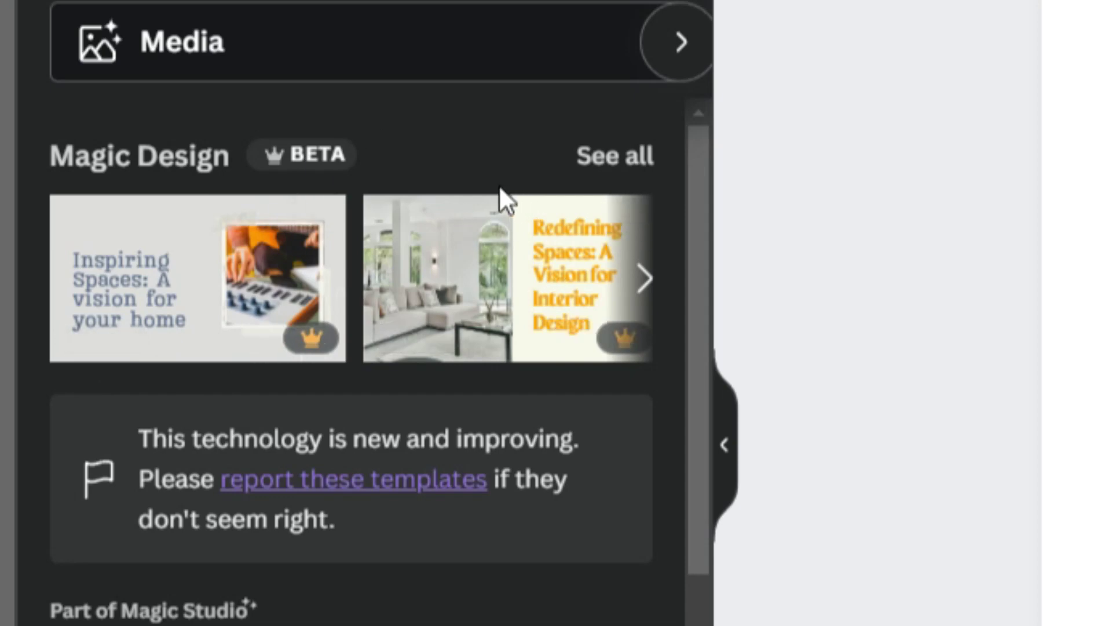
pyautogui.click(611, 163)
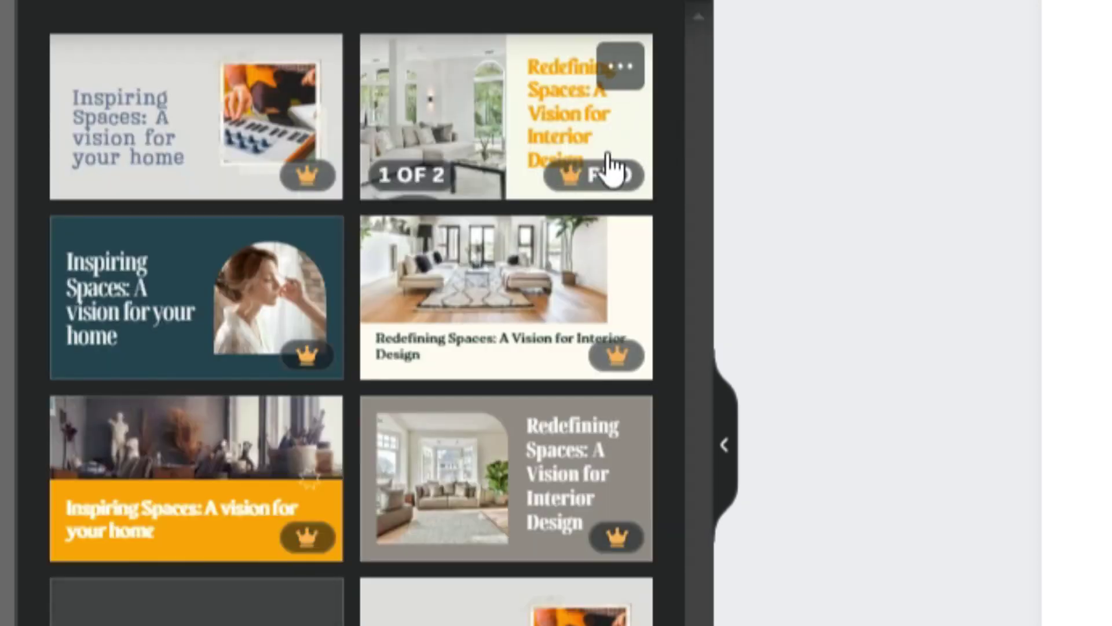
pyautogui.click(510, 273)
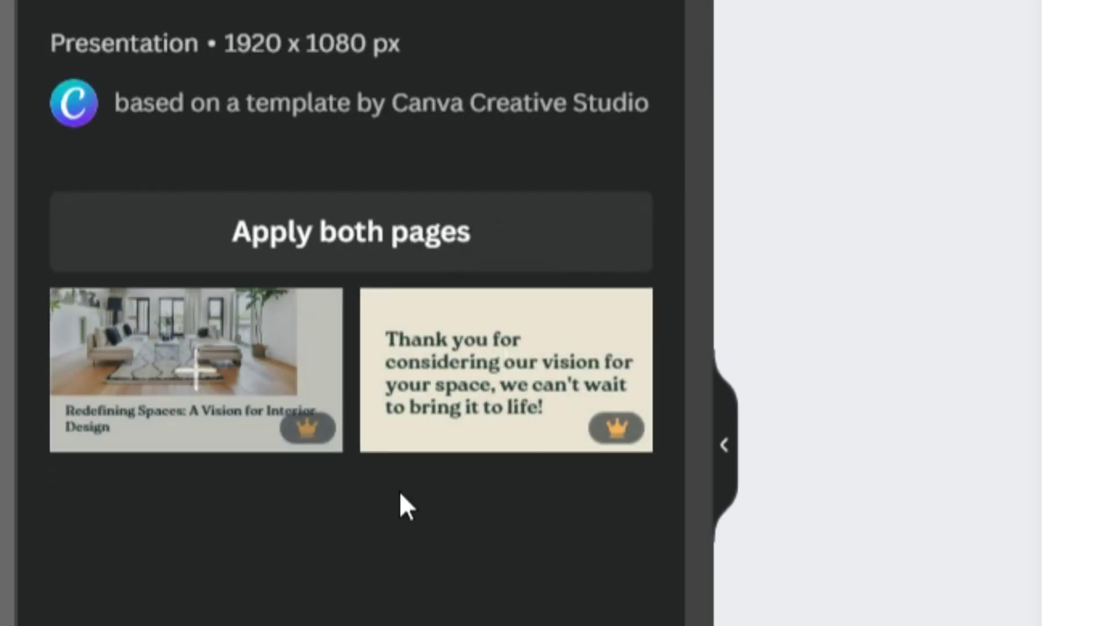
pyautogui.click(301, 255)
pyautogui.scroll(-8, 551, 497)
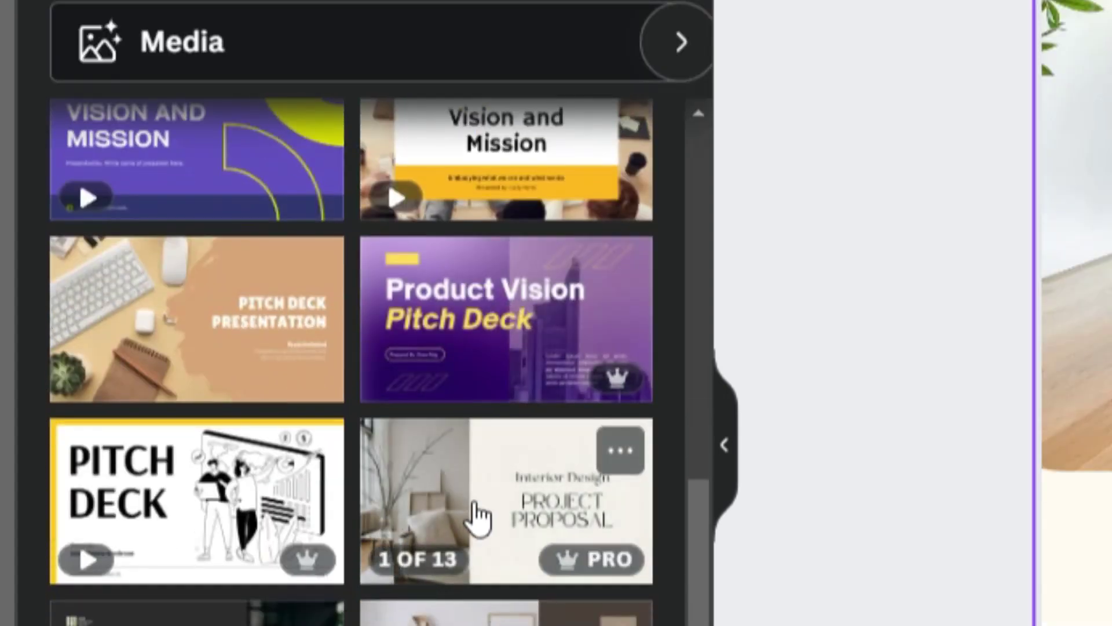
pyautogui.click(478, 518)
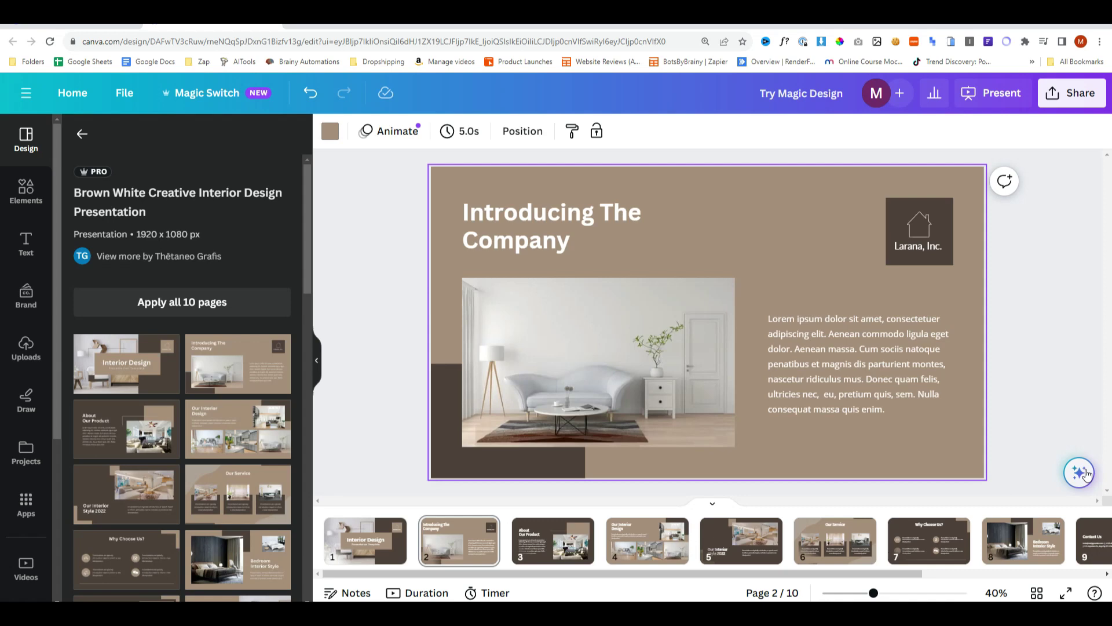
# - Generate an introduction paragraph for the interior design business with Magic Write
pyautogui.click(1087, 474)
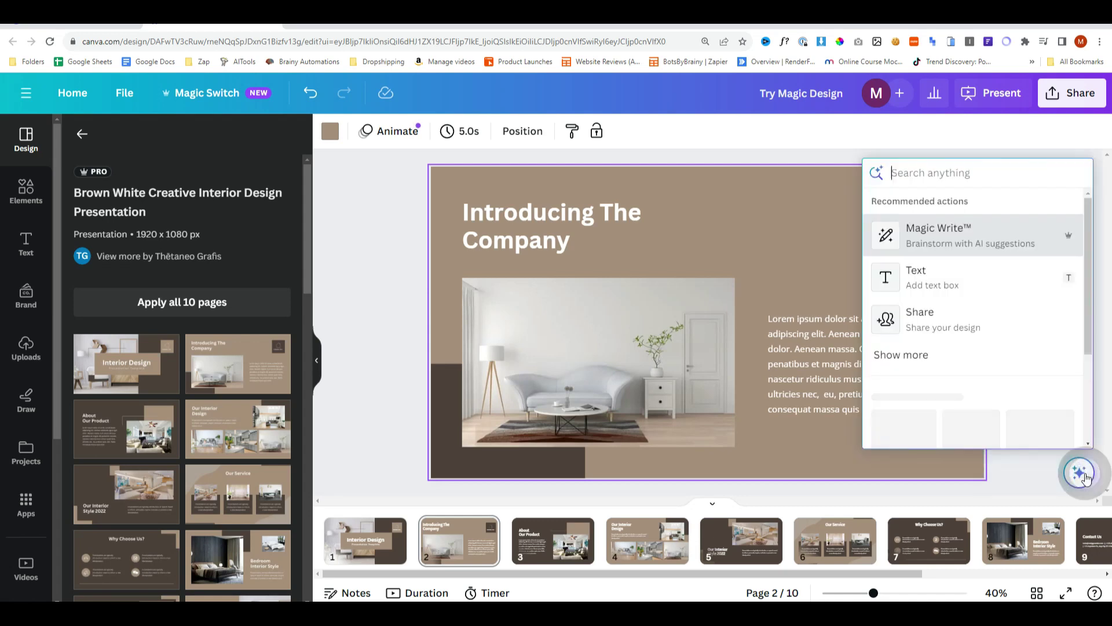
pyautogui.click(943, 238)
pyautogui.write('introduction for my interior design business')
pyautogui.moveTo(539, 353); pyautogui.dragTo(666, 353)
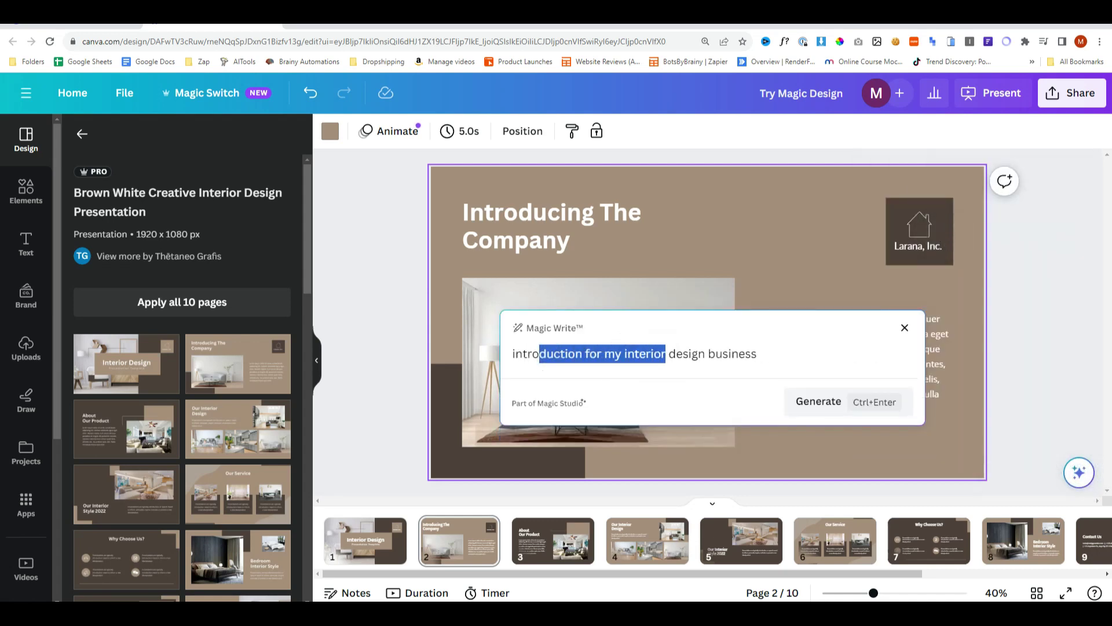
pyautogui.click(817, 400)
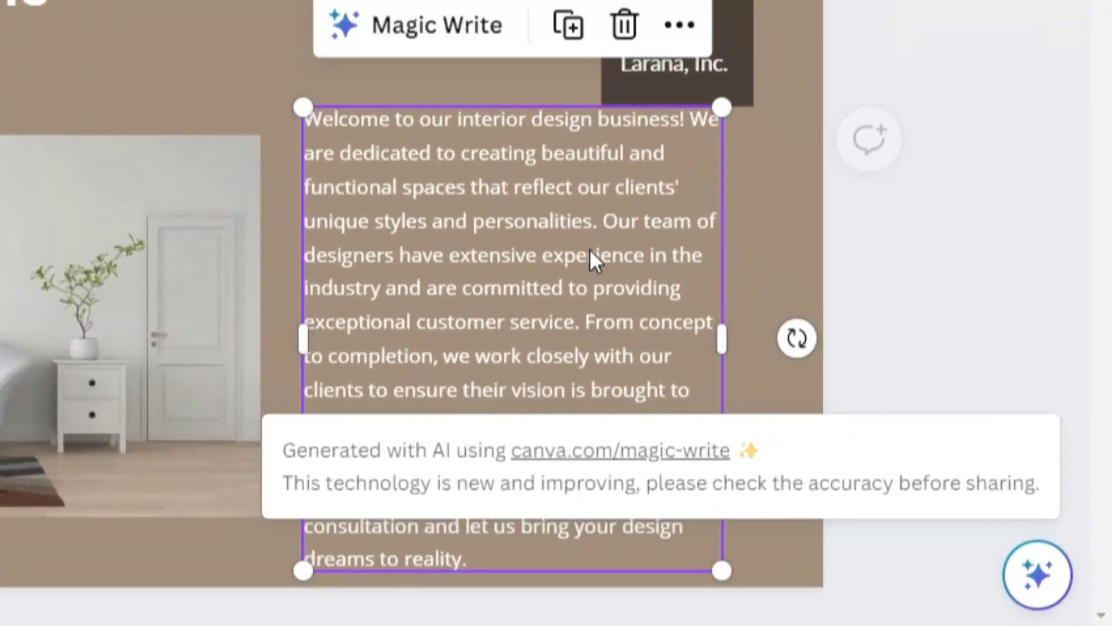
# - Shorten the generated paragraph with Magic Write's Summarize and return to page 1
pyautogui.doubleClick(589, 248)
pyautogui.click(673, 345)
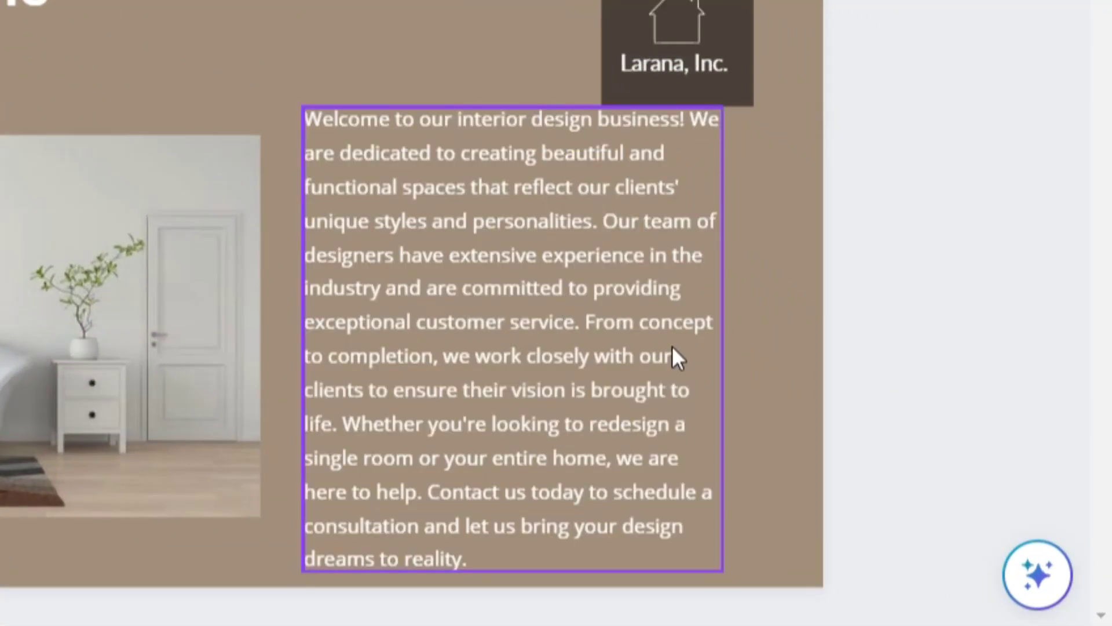
pyautogui.click(610, 341)
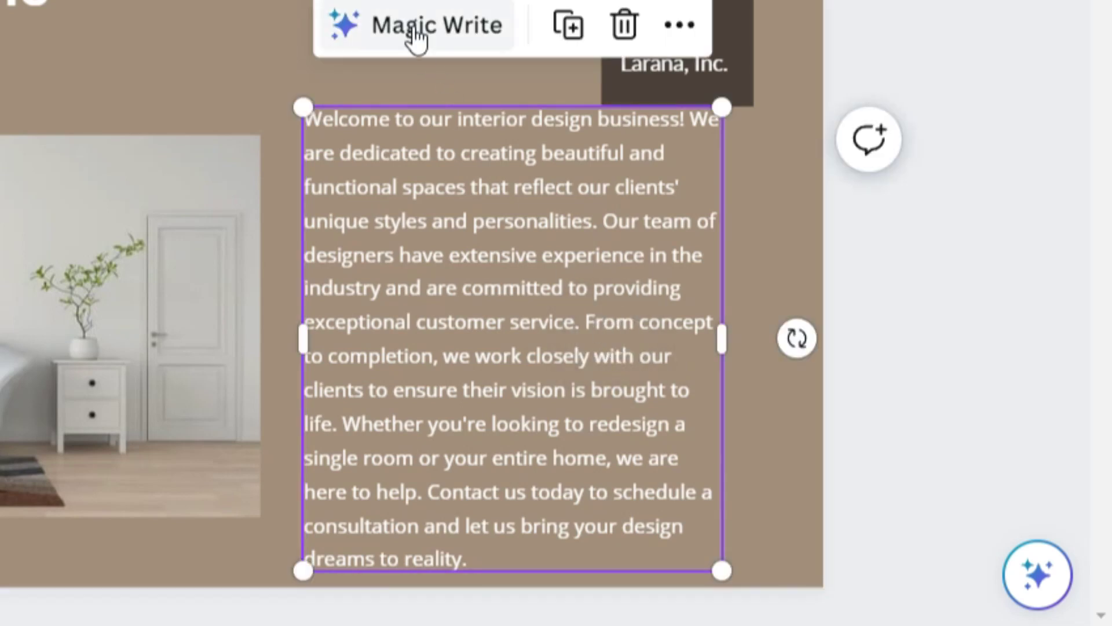
pyautogui.click(414, 33)
pyautogui.click(466, 194)
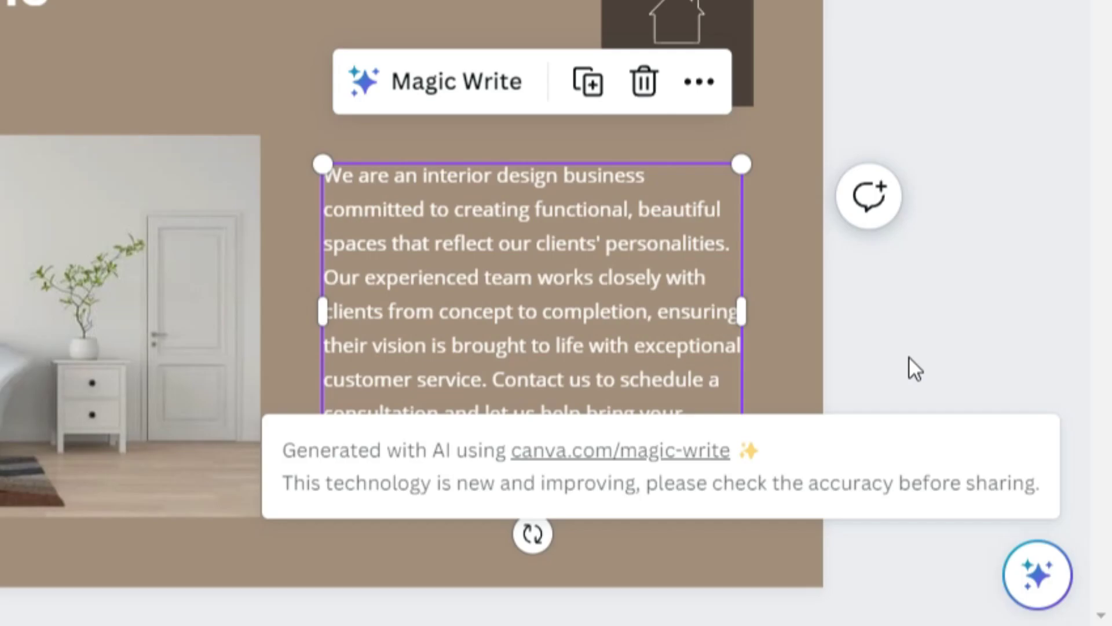
pyautogui.click(920, 419)
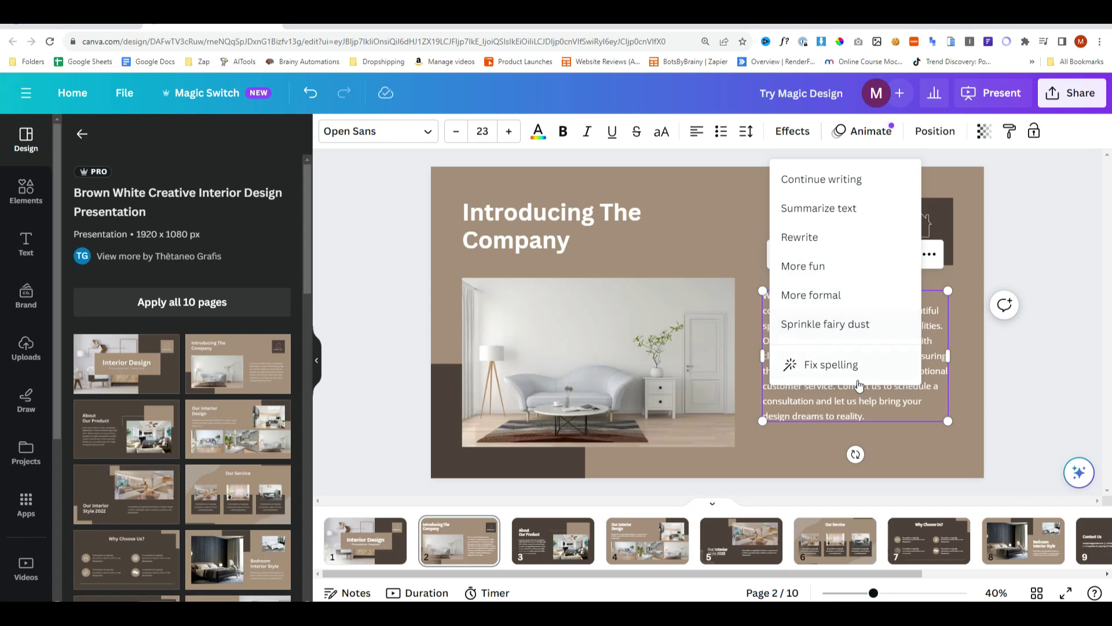
pyautogui.scroll(5, 419, 350)
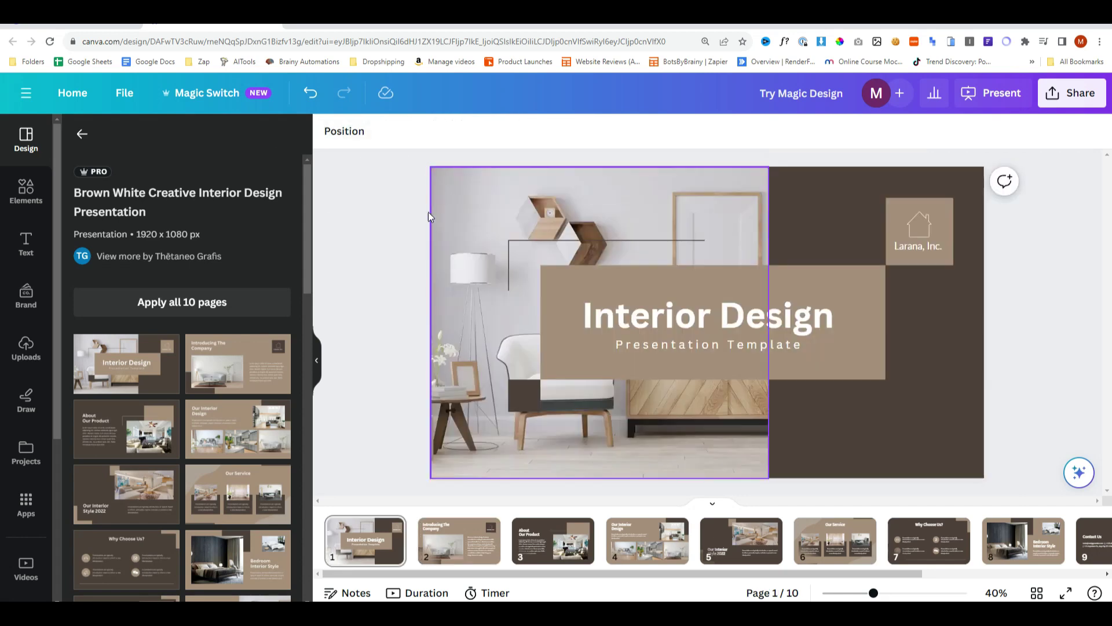
# - Run Magic Switch > Translate with French as the target language for All pages (10)
pyautogui.click(209, 99)
pyautogui.click(214, 204)
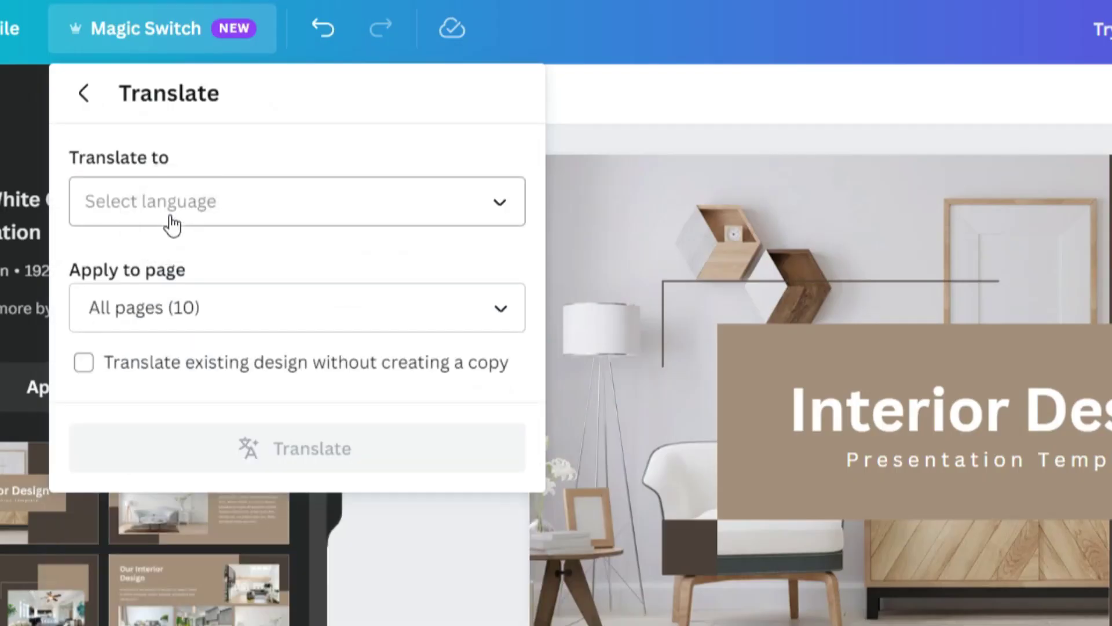
pyautogui.click(231, 204)
pyautogui.scroll(-10, 220, 388)
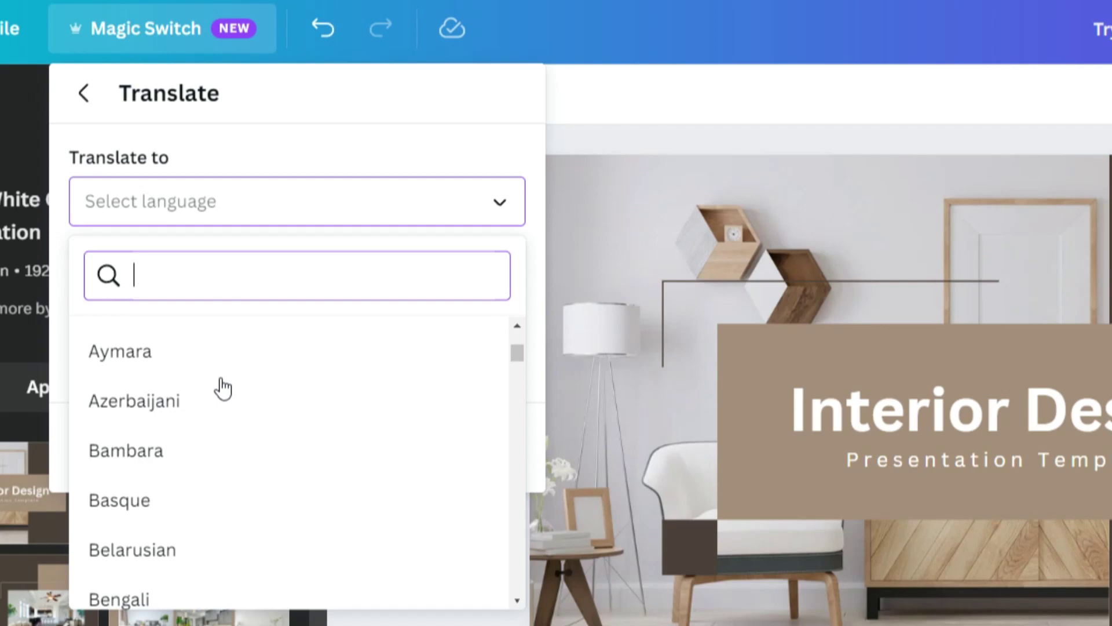
pyautogui.write('fre')
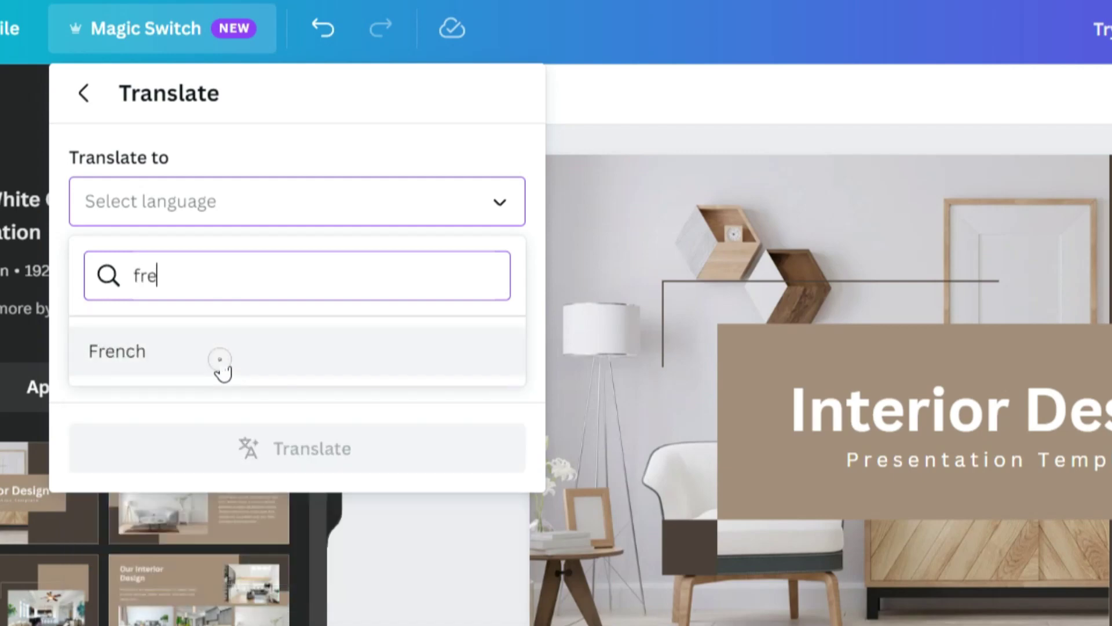
pyautogui.click(220, 370)
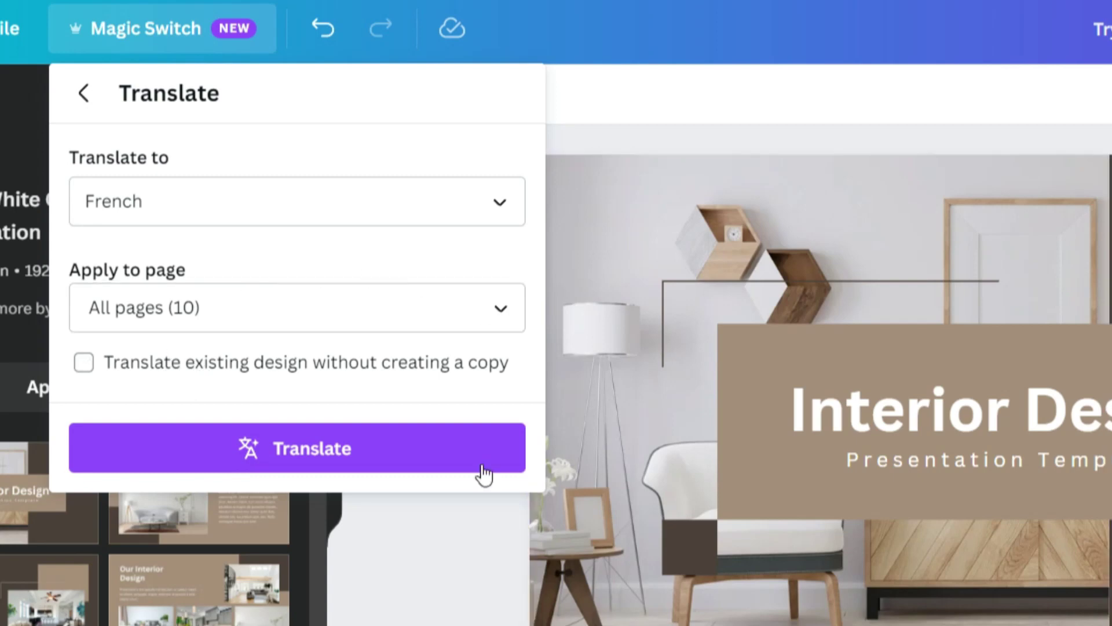
pyautogui.click(383, 461)
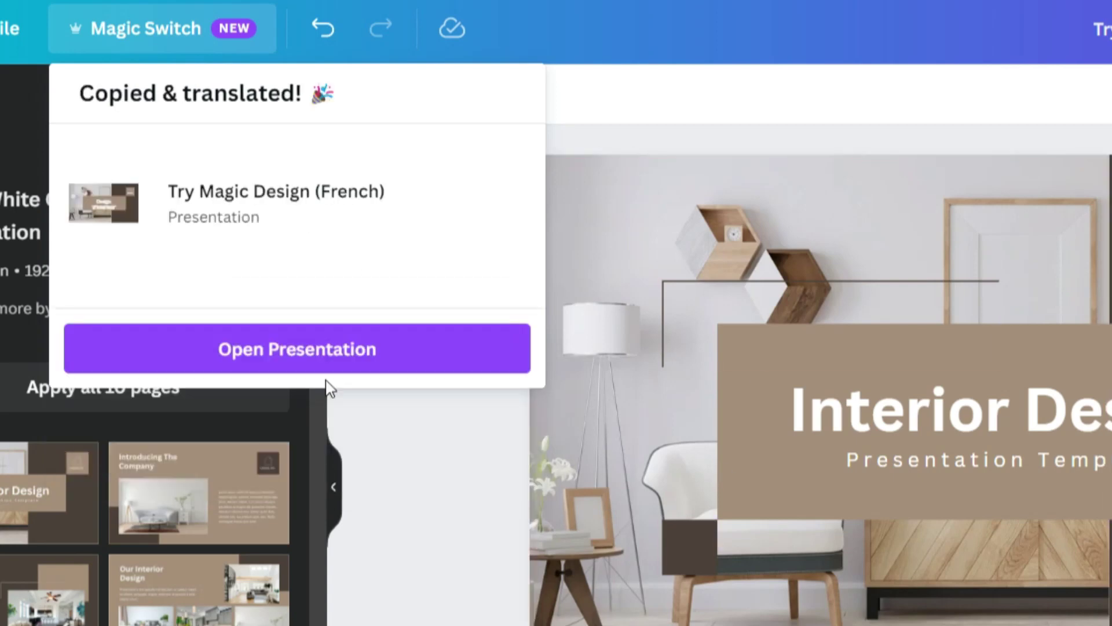
# - Open the French presentation and view its translated pages 3 through 7
pyautogui.click(328, 355)
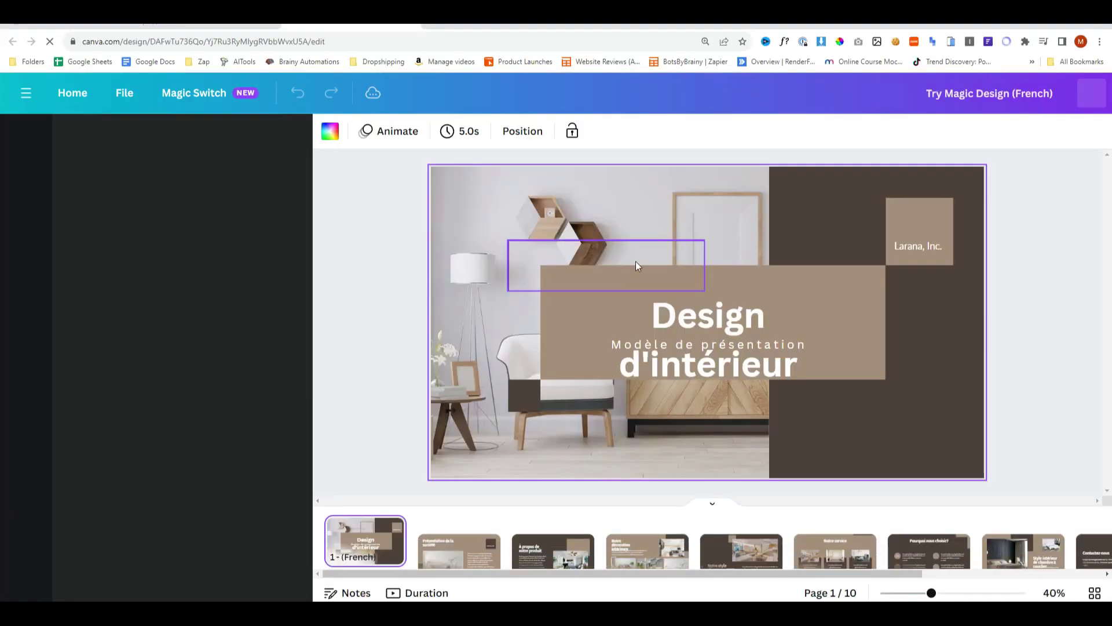
pyautogui.click(553, 539)
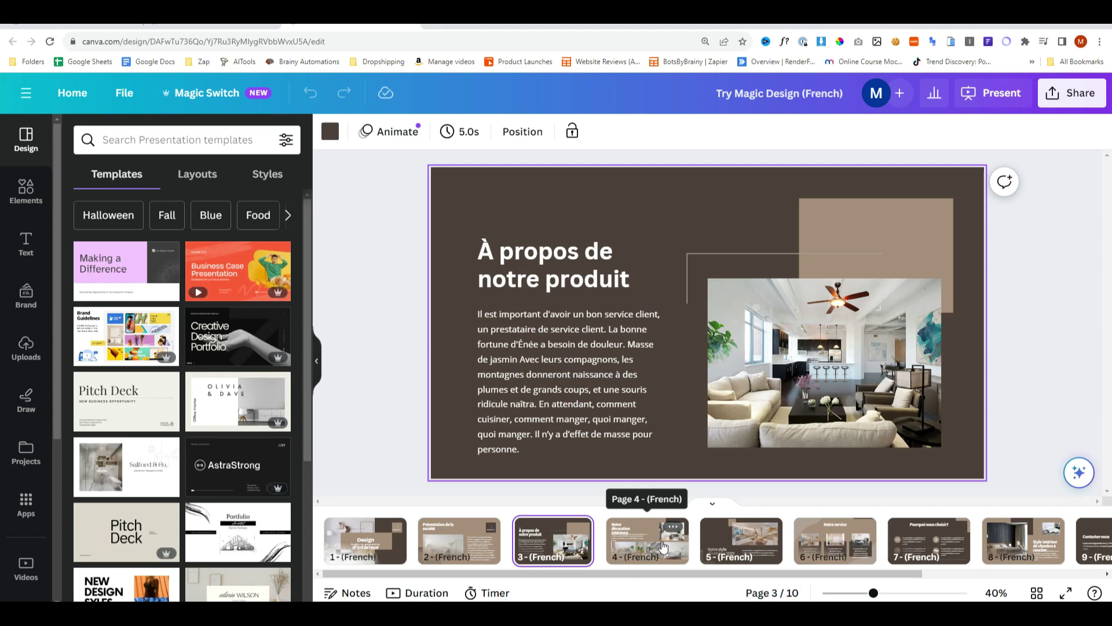
pyautogui.click(664, 547)
pyautogui.click(724, 553)
pyautogui.click(810, 558)
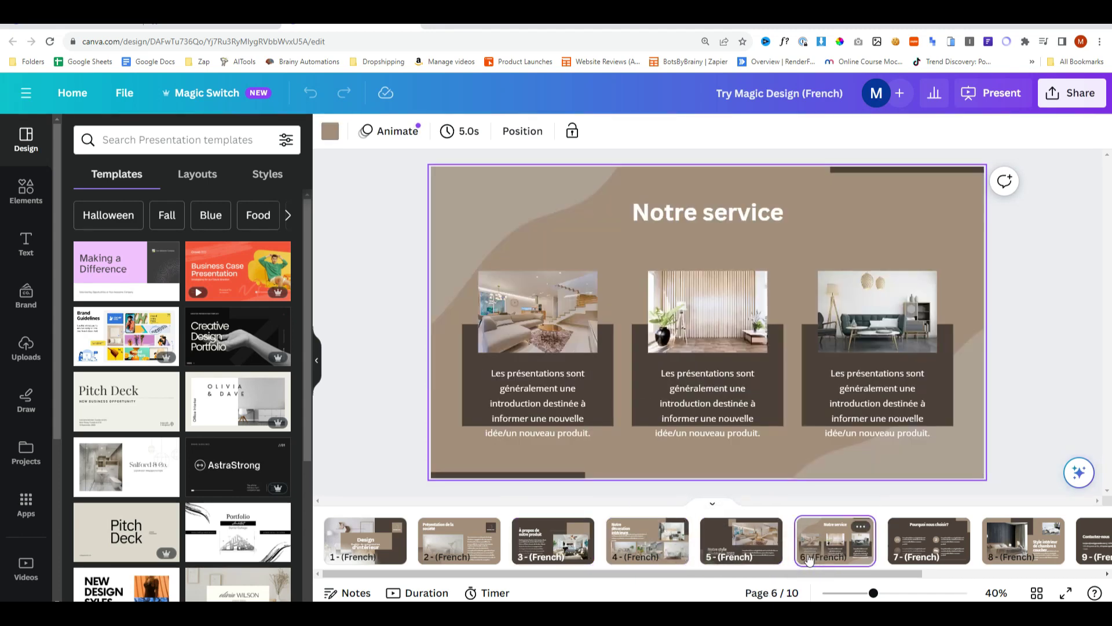
pyautogui.click(927, 548)
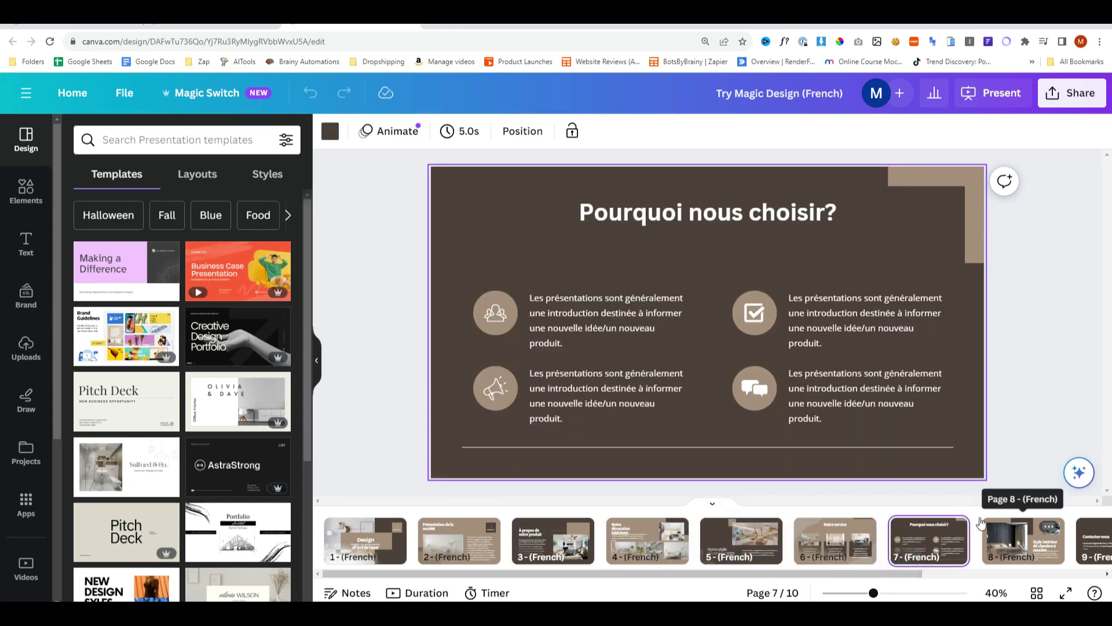
# - On page 4, widen the 'Notre décoration intérieure' title box and nudge the body text up
pyautogui.click(648, 539)
pyautogui.click(550, 226)
pyautogui.moveTo(637, 243); pyautogui.dragTo(668, 227)
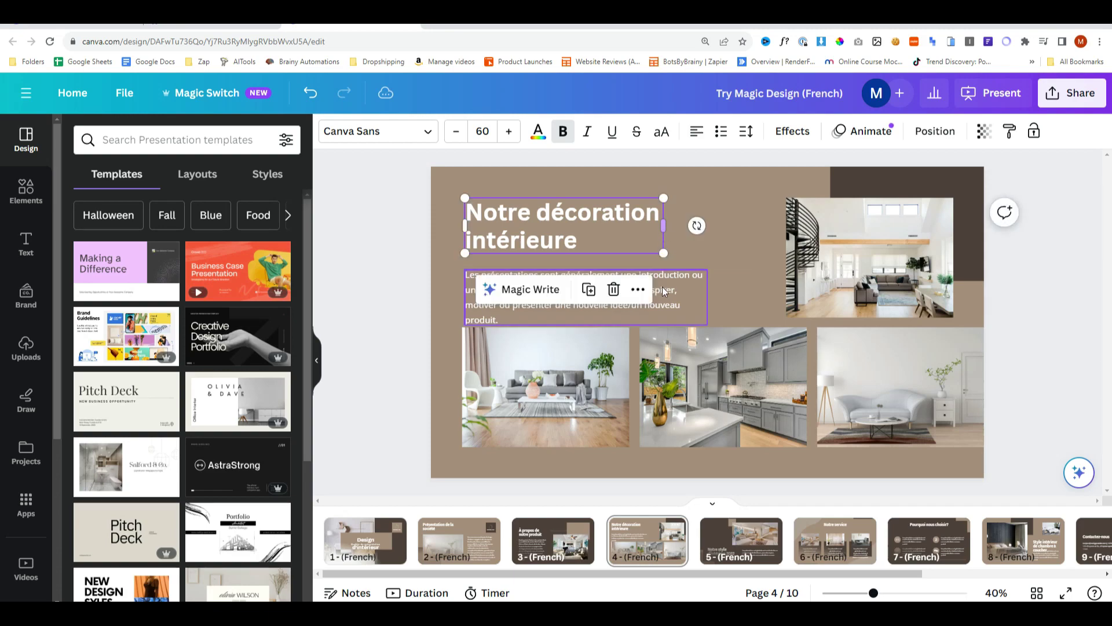
pyautogui.moveTo(580, 292); pyautogui.dragTo(579, 285)
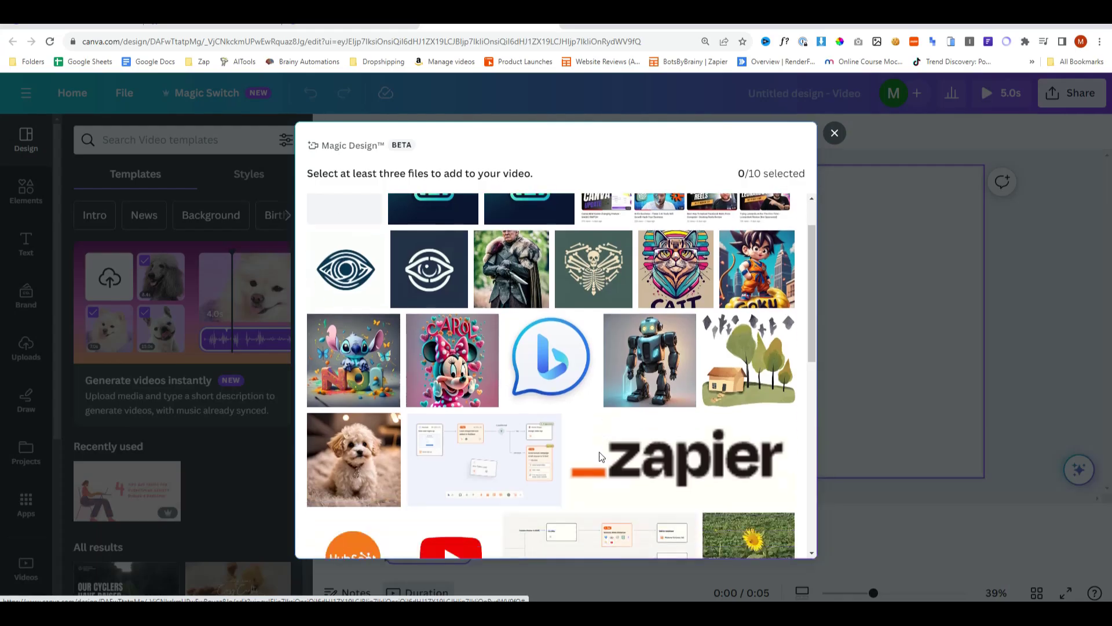
# - Pick the robot, cartoon man and gaming room images for the video and select its description
pyautogui.scroll(-5, 523, 324)
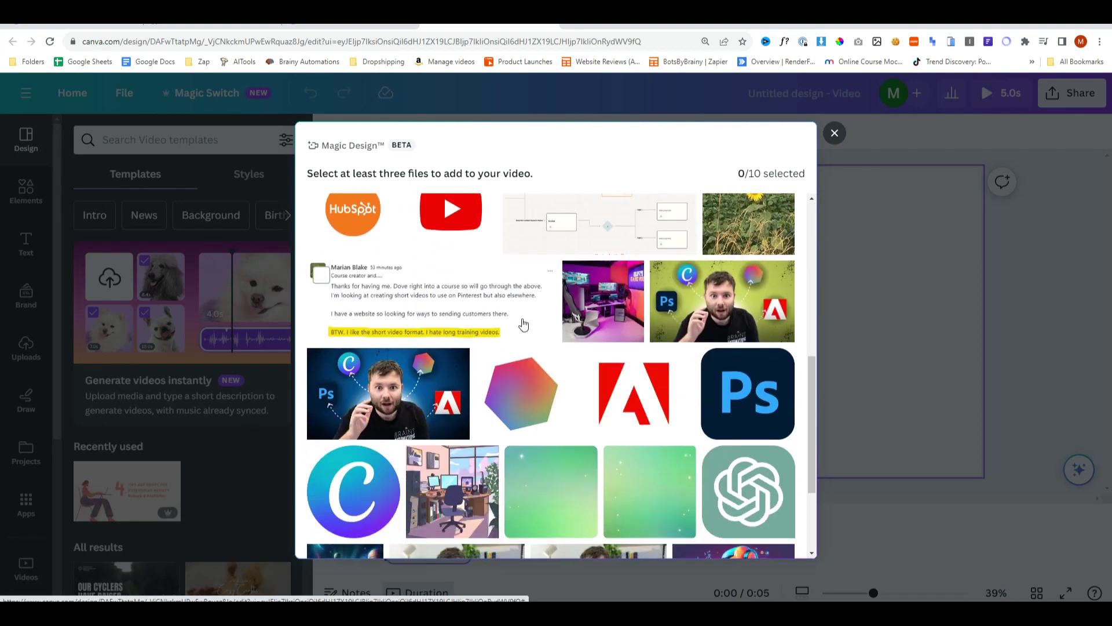
pyautogui.scroll(-5, 683, 472)
pyautogui.scroll(1, 580, 429)
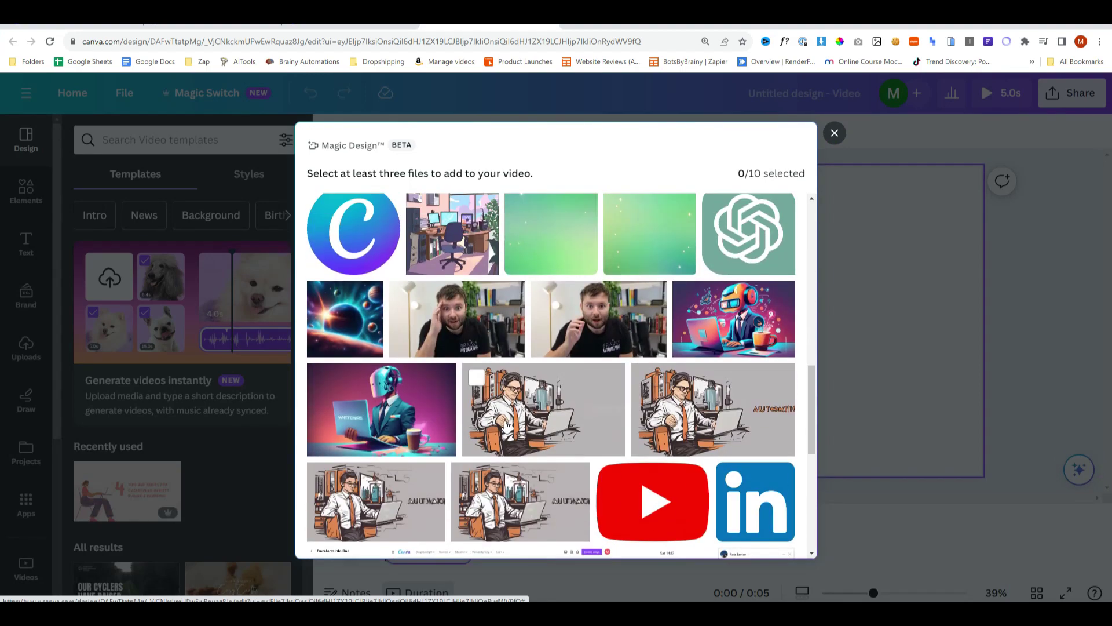
pyautogui.click(428, 400)
pyautogui.click(480, 384)
pyautogui.scroll(3, 484, 394)
pyautogui.scroll(3, 484, 394)
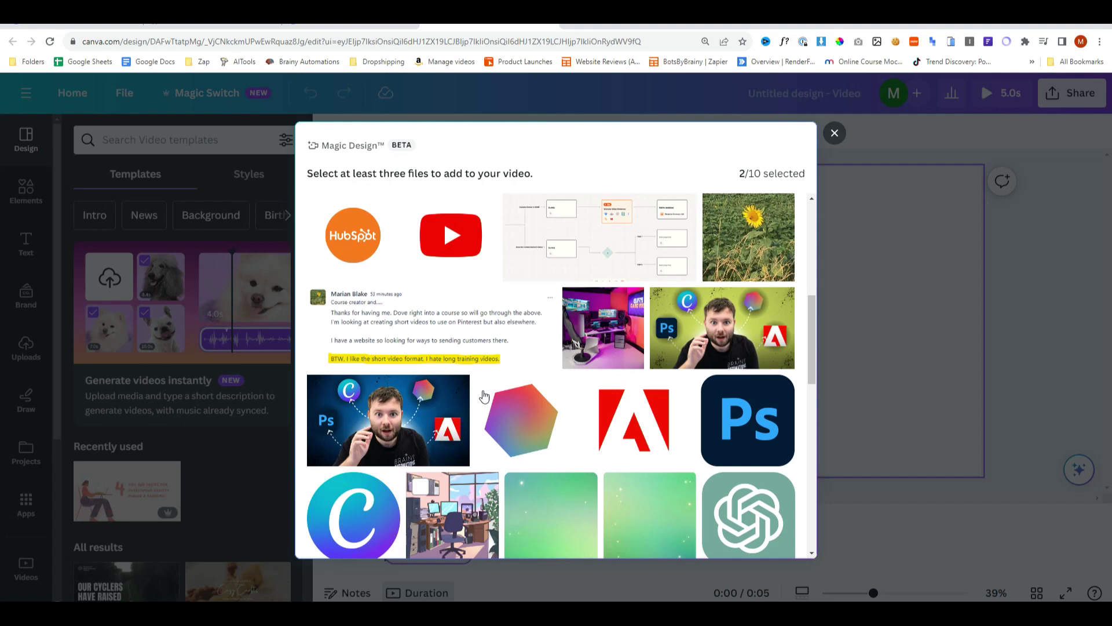
pyautogui.click(576, 364)
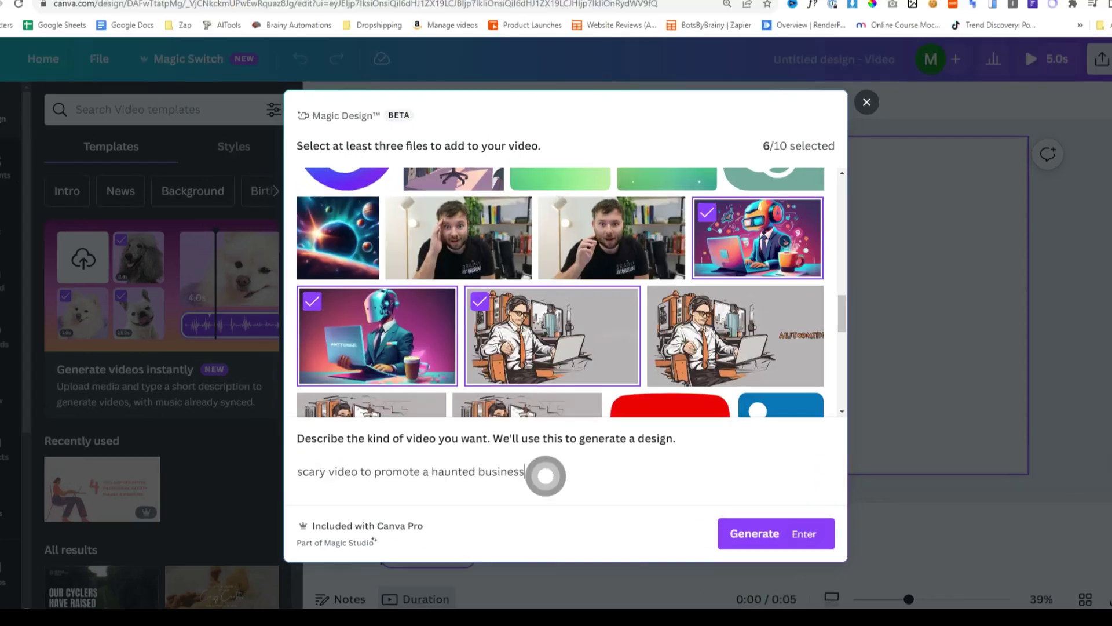
pyautogui.moveTo(541, 472); pyautogui.dragTo(297, 472)
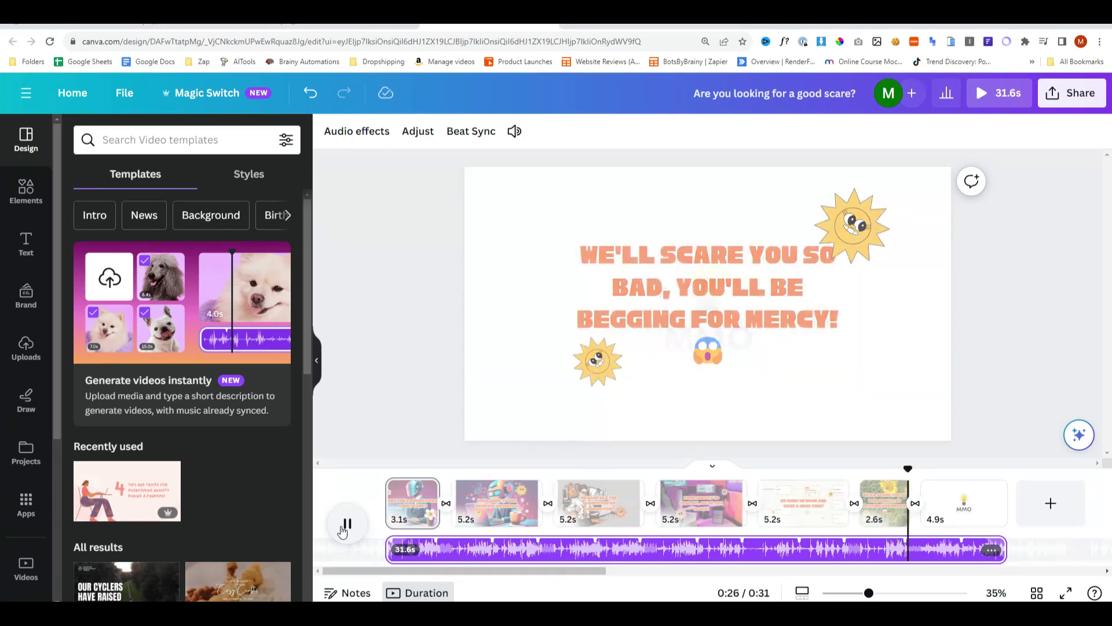
# - Bring up the page's options menu and dismiss it
pyautogui.rightClick(385, 434)
pyautogui.press('Escape')
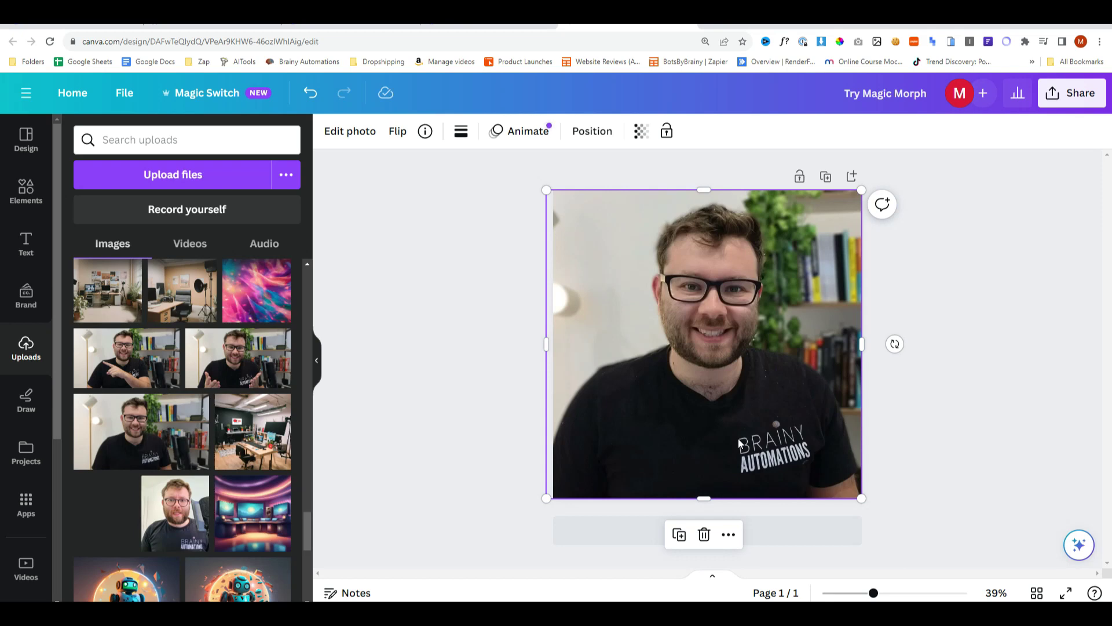
# - Separate the person with Magic Grab, move the cut-out right, then undo the move
pyautogui.click(343, 142)
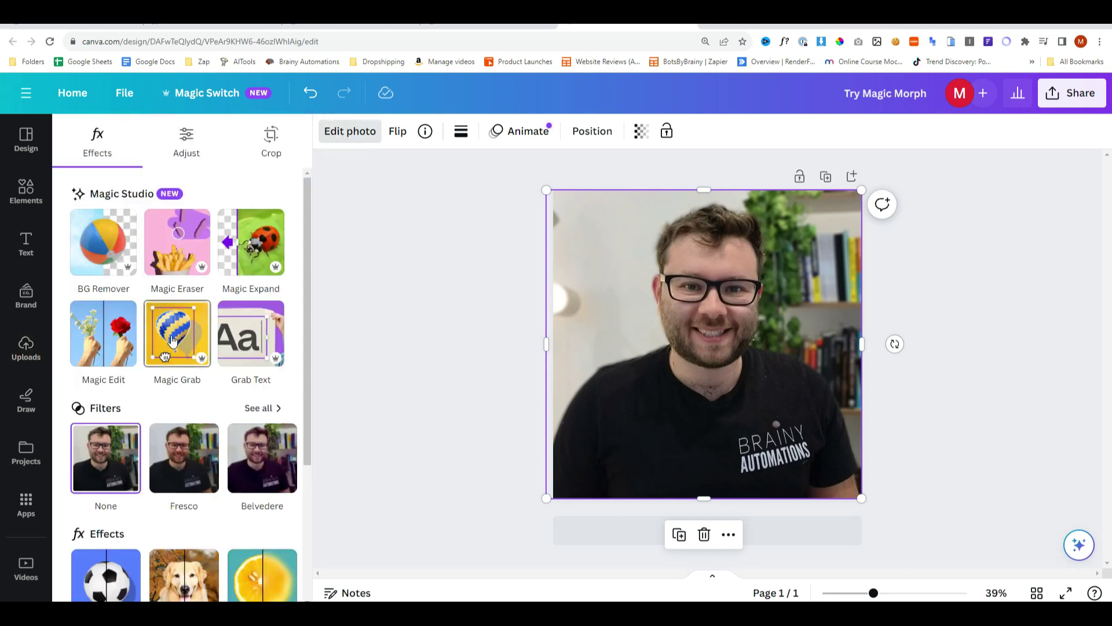
pyautogui.click(172, 341)
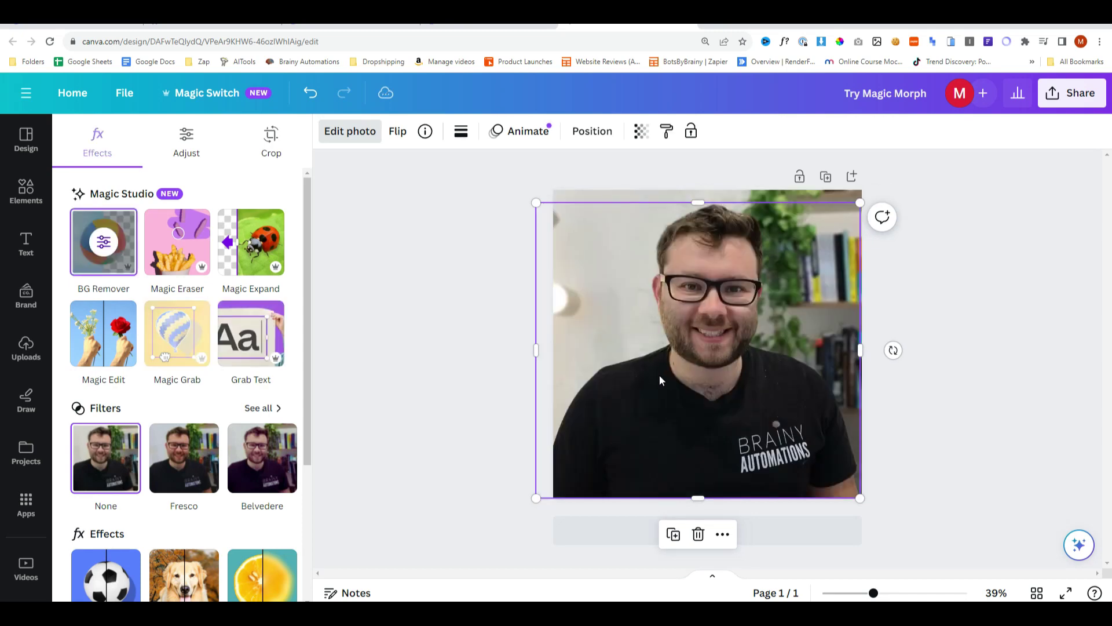
pyautogui.moveTo(660, 378); pyautogui.dragTo(767, 373)
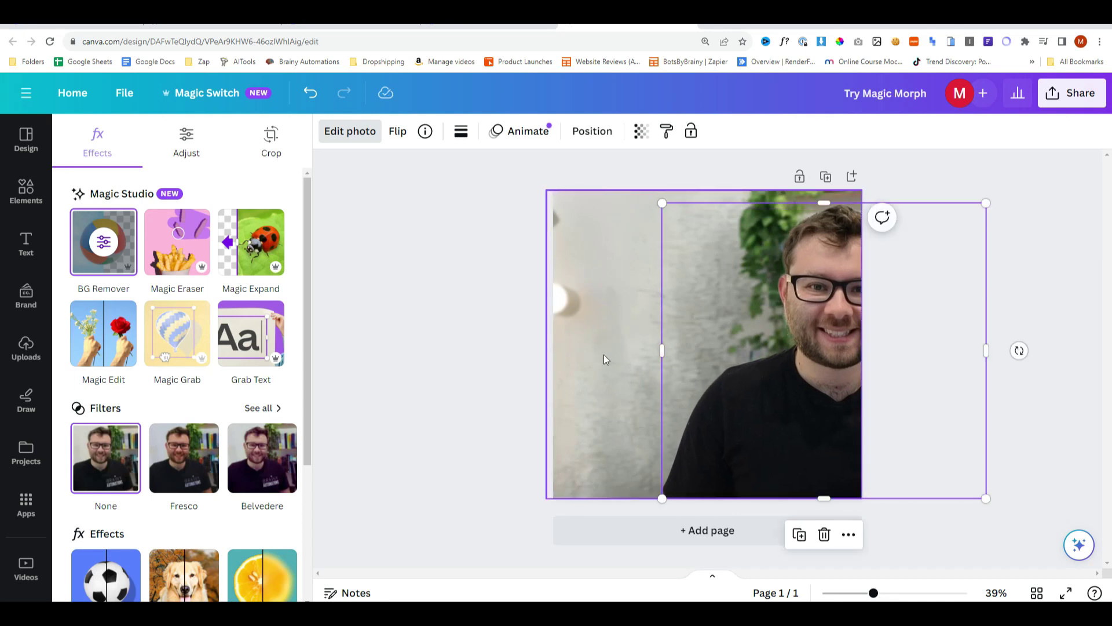
pyautogui.moveTo(707, 407); pyautogui.dragTo(810, 404)
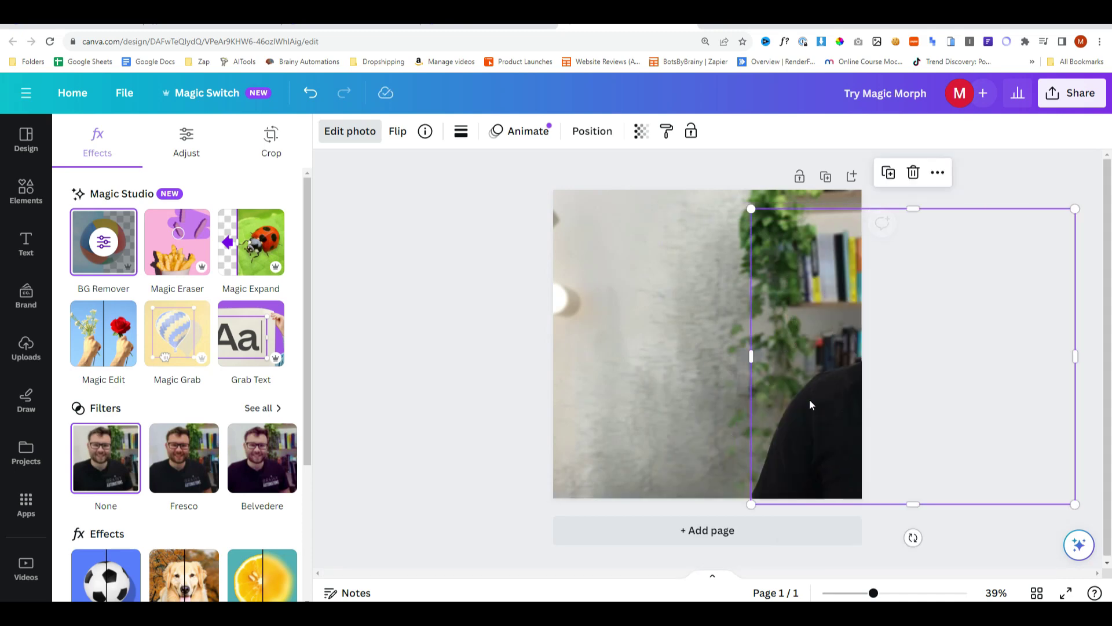
pyautogui.hotkey('ctrl', 'z')
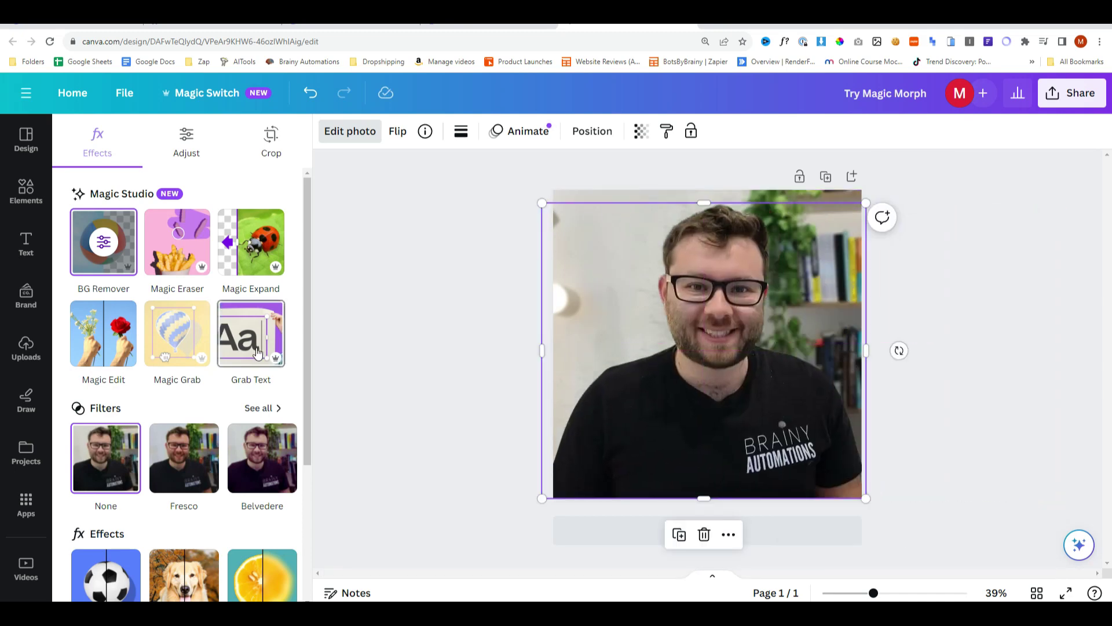
# - Extract the shirt's BRAINY AUTOMATIONS logo as text, then remove the extracted text
pyautogui.click(251, 335)
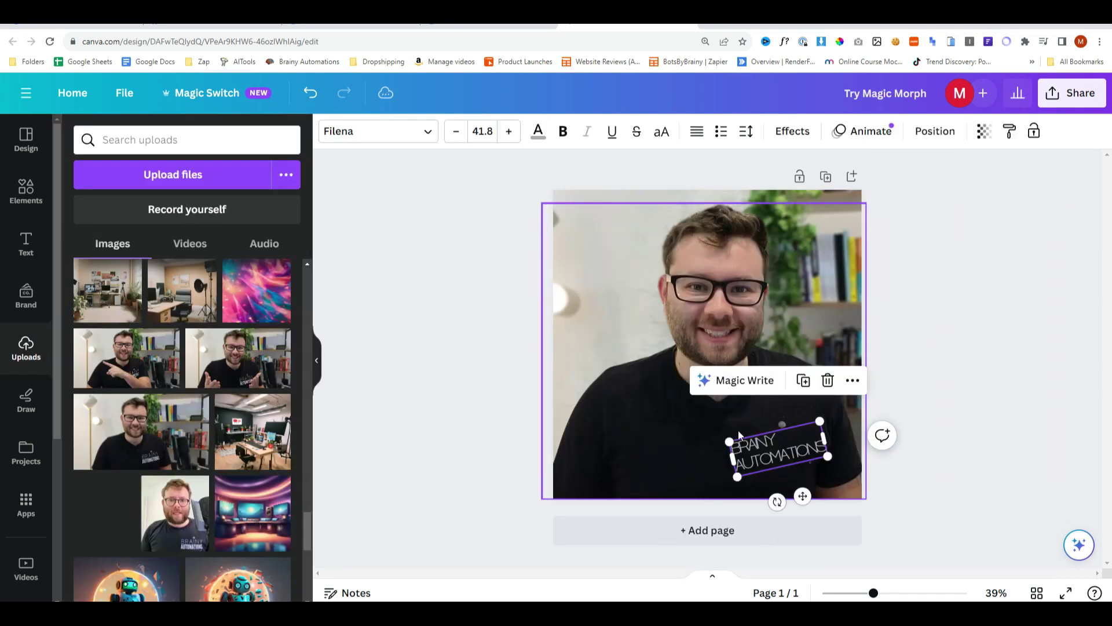
pyautogui.moveTo(755, 457); pyautogui.dragTo(734, 432)
pyautogui.hotkey('ctrl', 'z')
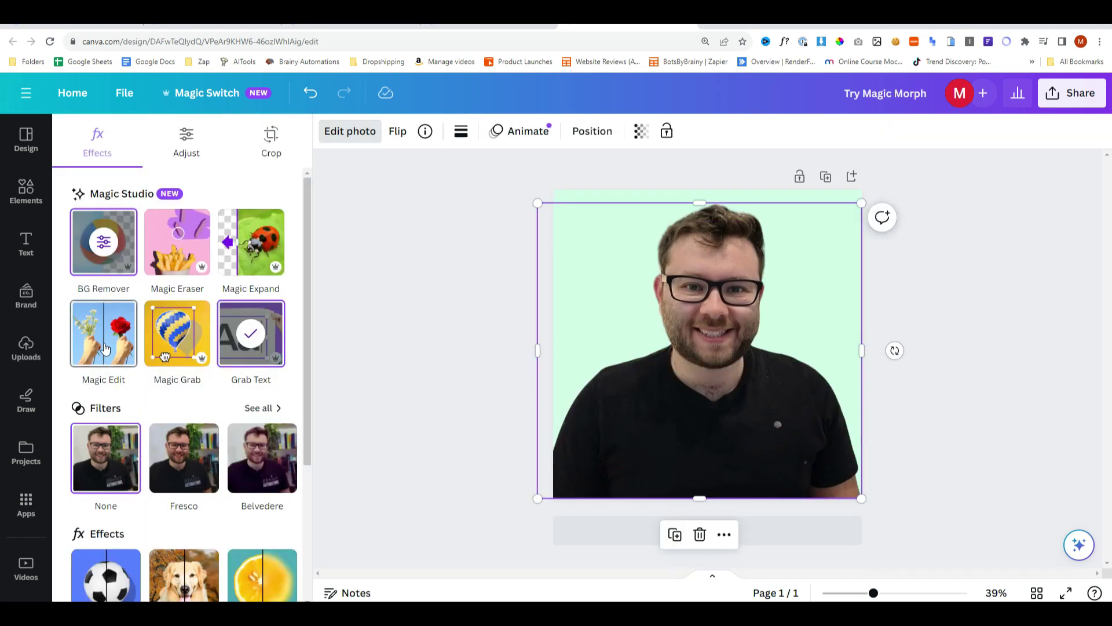
# - In Magic Edit, brush over the black T-shirt and enter the prompt 'change to a suit shirt'
pyautogui.click(110, 344)
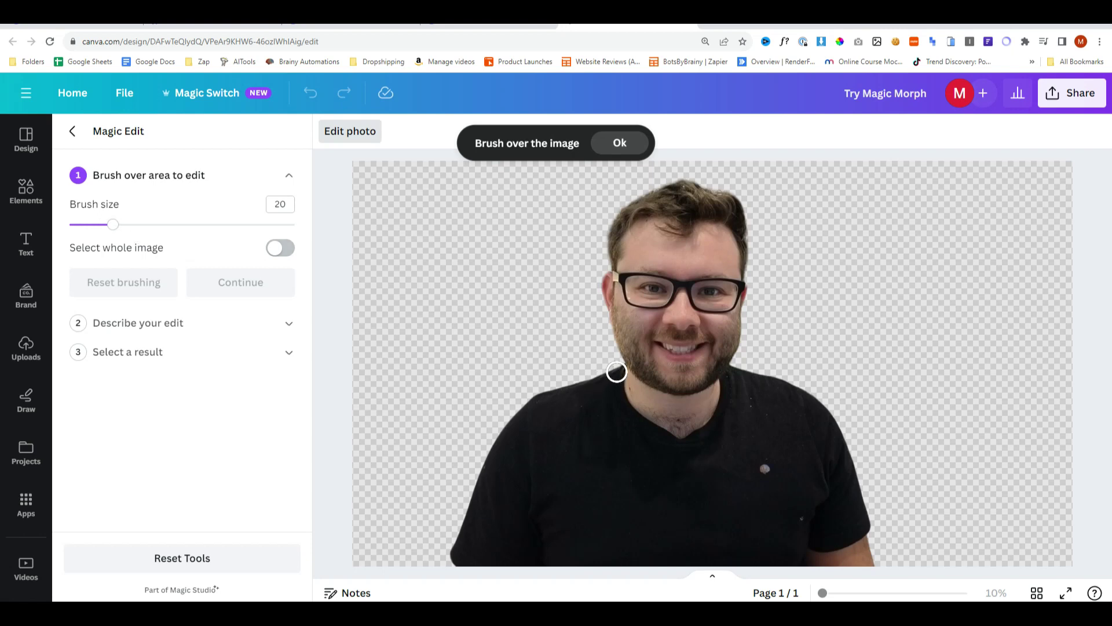
pyautogui.moveTo(616, 371)
pyautogui.mouseDown()
pyautogui.moveTo(563, 386)
pyautogui.moveTo(479, 484)
pyautogui.moveTo(450, 539)
pyautogui.moveTo(572, 561)
pyautogui.moveTo(704, 565)
pyautogui.mouseUp()
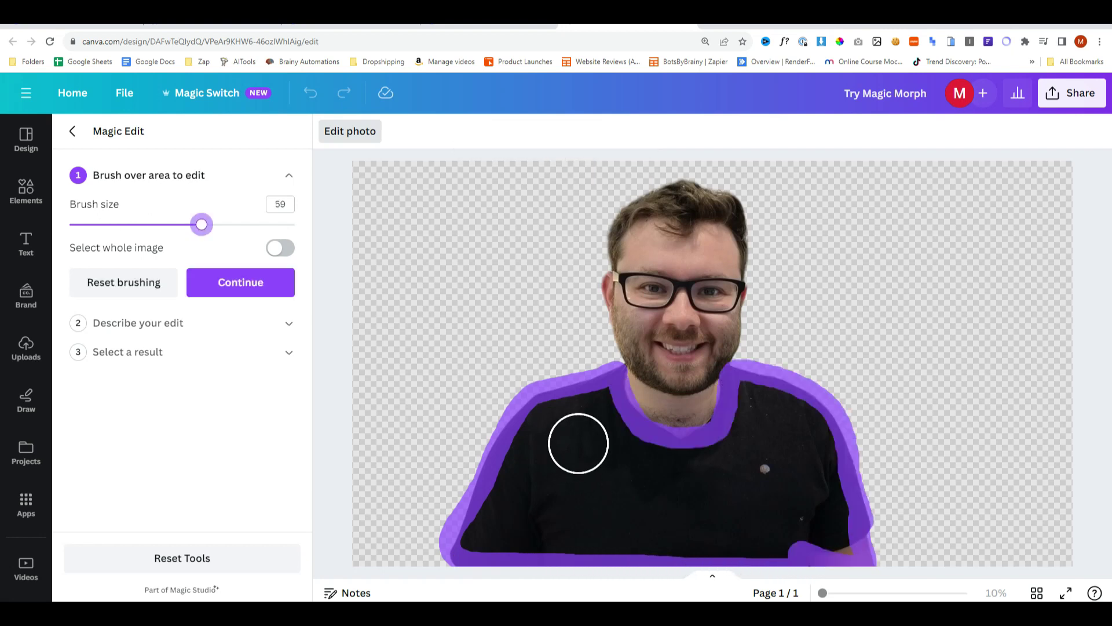
pyautogui.moveTo(579, 442)
pyautogui.mouseDown()
pyautogui.moveTo(593, 410)
pyautogui.moveTo(521, 467)
pyautogui.moveTo(497, 519)
pyautogui.mouseUp()
pyautogui.click(224, 288)
pyautogui.write('change to a suit shirt')
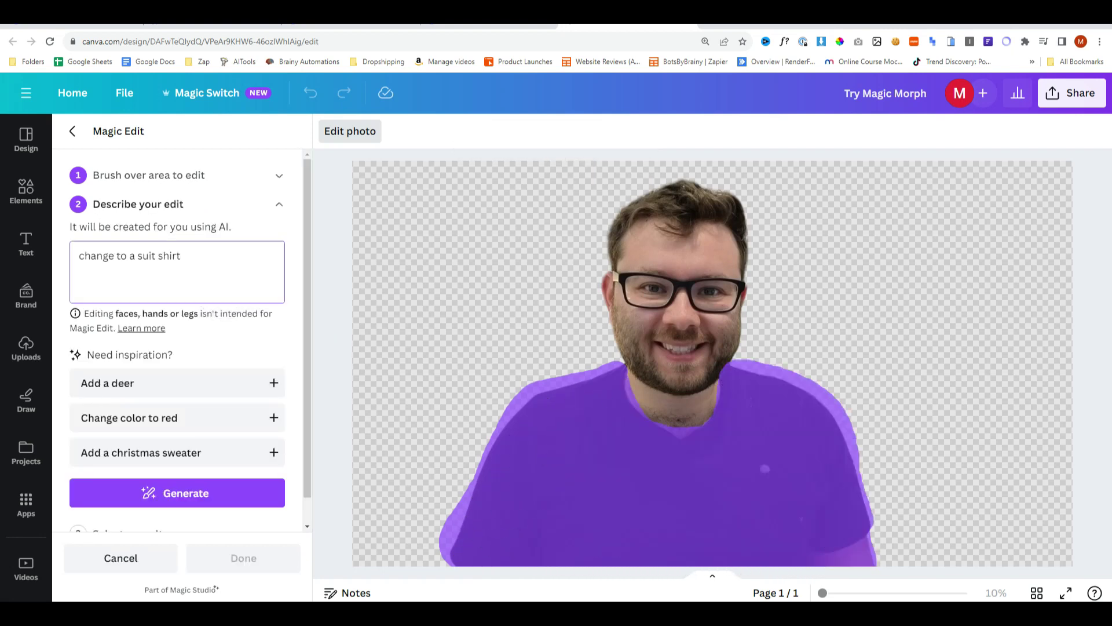
pyautogui.hotkey('ctrl', 'a')
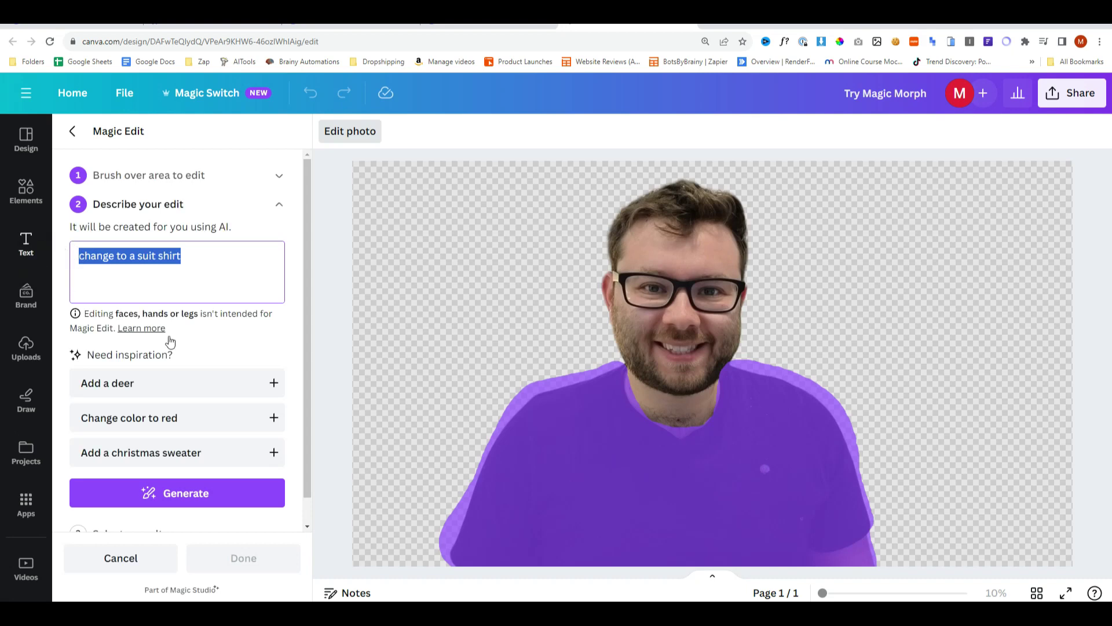
# - Generate the results, compare them, and apply the first one with the blue button-up shirt
pyautogui.click(242, 492)
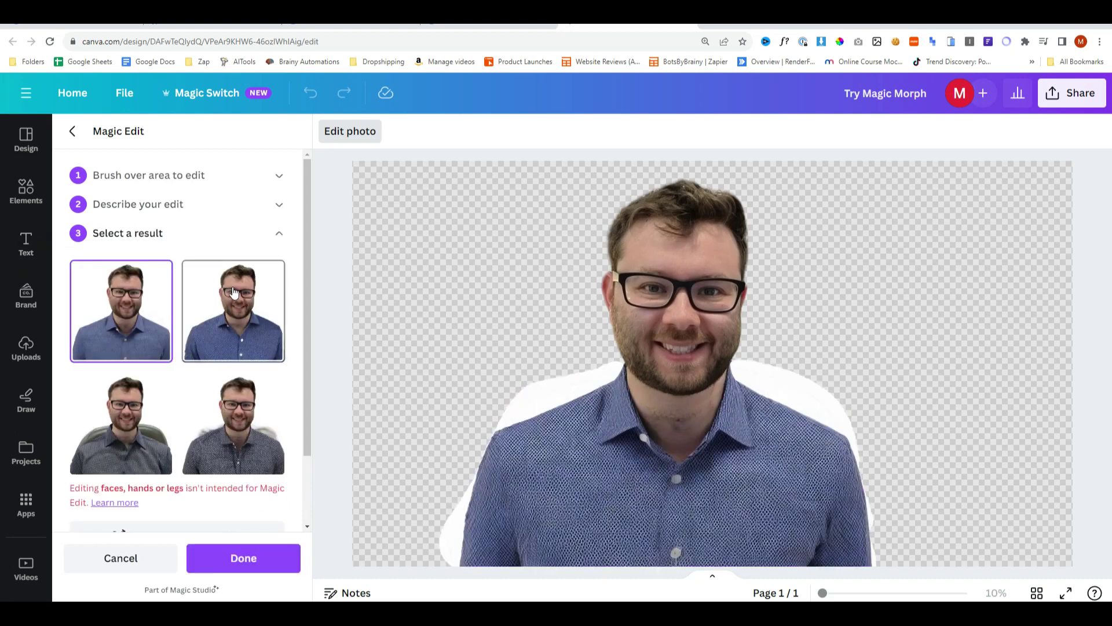
pyautogui.click(238, 321)
pyautogui.click(144, 423)
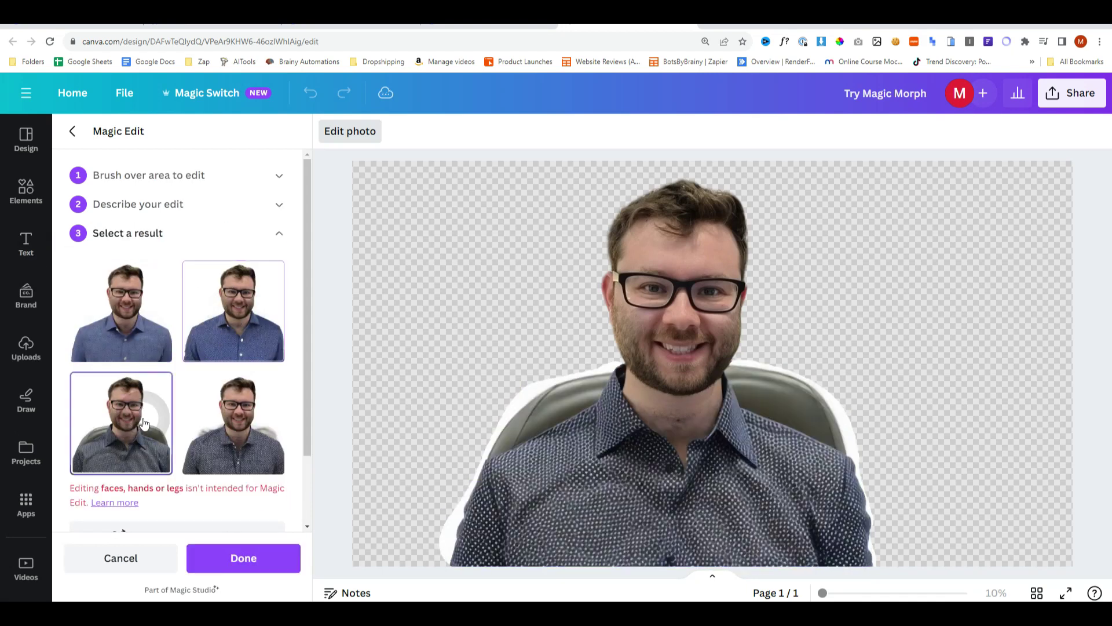
pyautogui.click(226, 429)
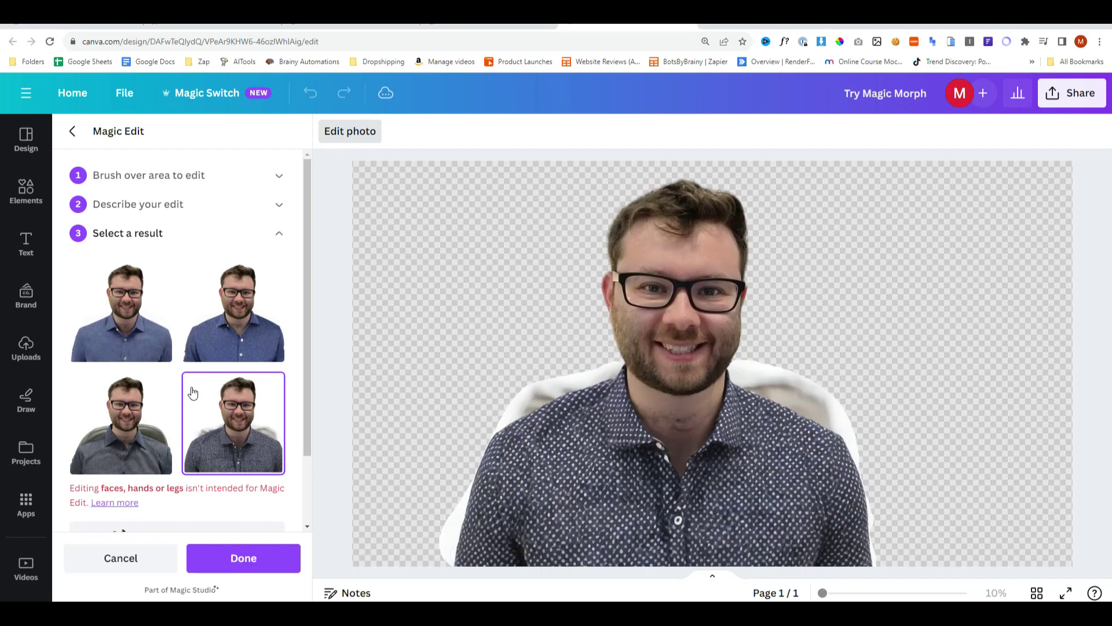
pyautogui.click(124, 348)
pyautogui.click(237, 558)
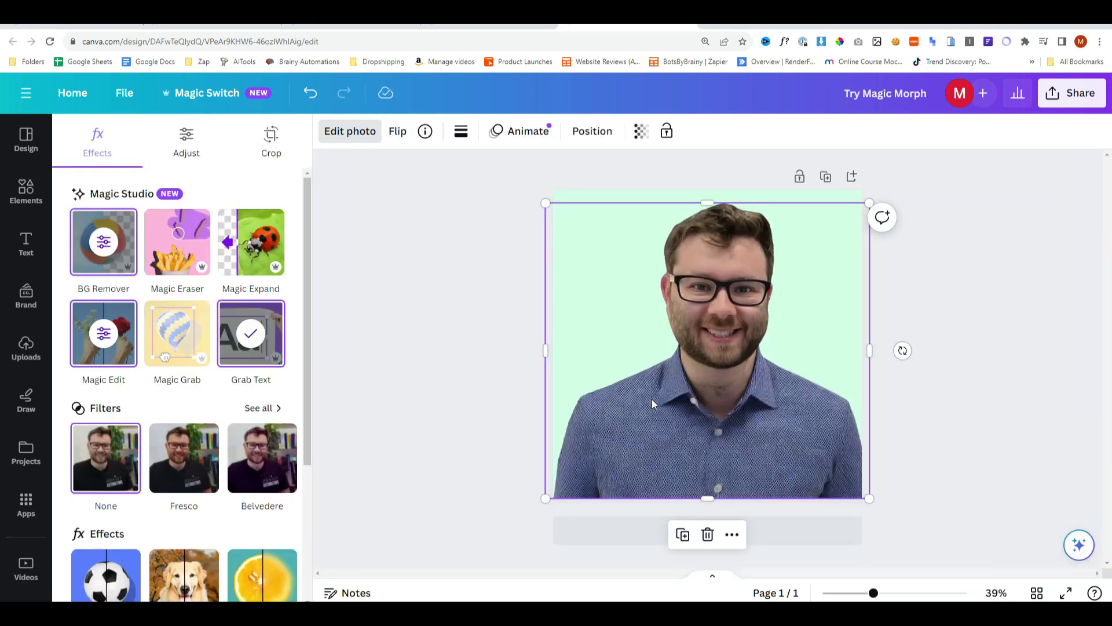
# - Add a SUBSCRIBE heading from the Text panel and set its font to Oswald
pyautogui.click(21, 251)
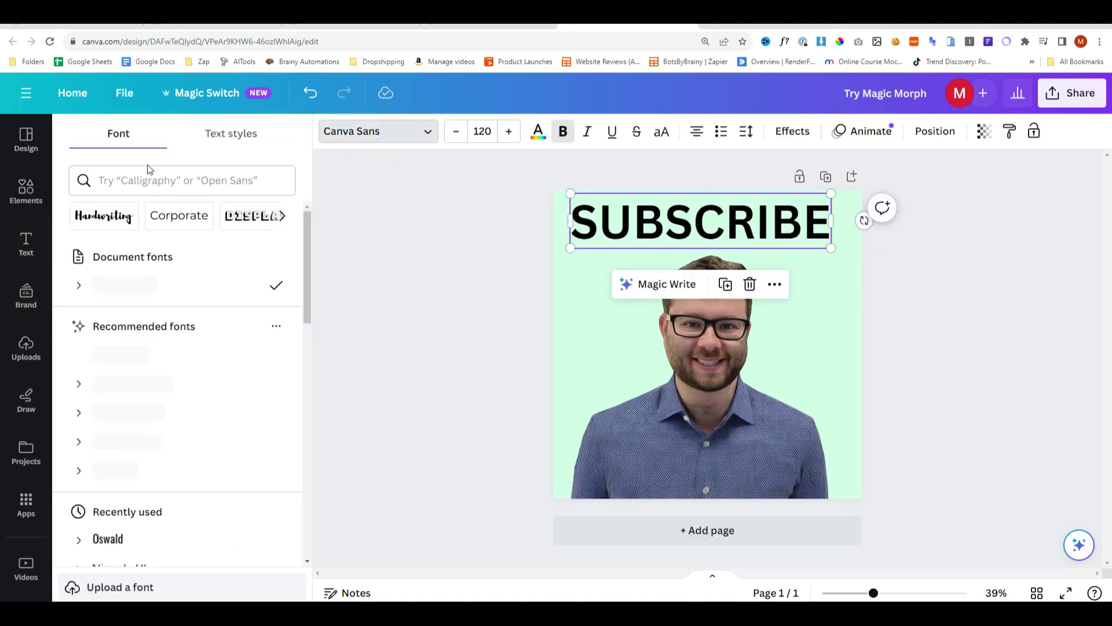
pyautogui.click(174, 181)
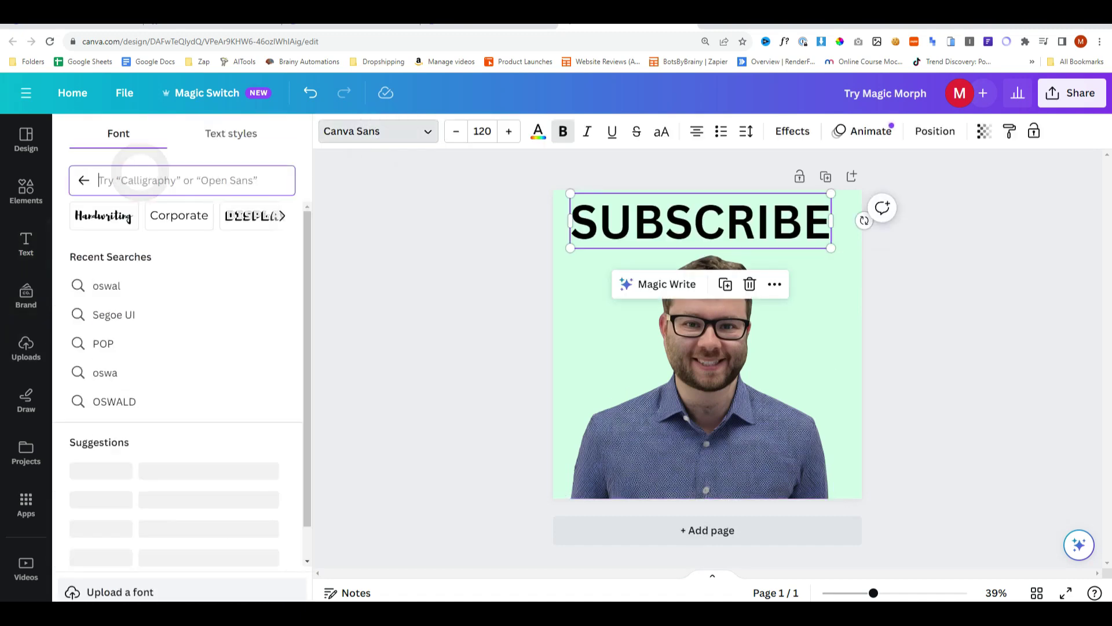
pyautogui.write('OSWALD')
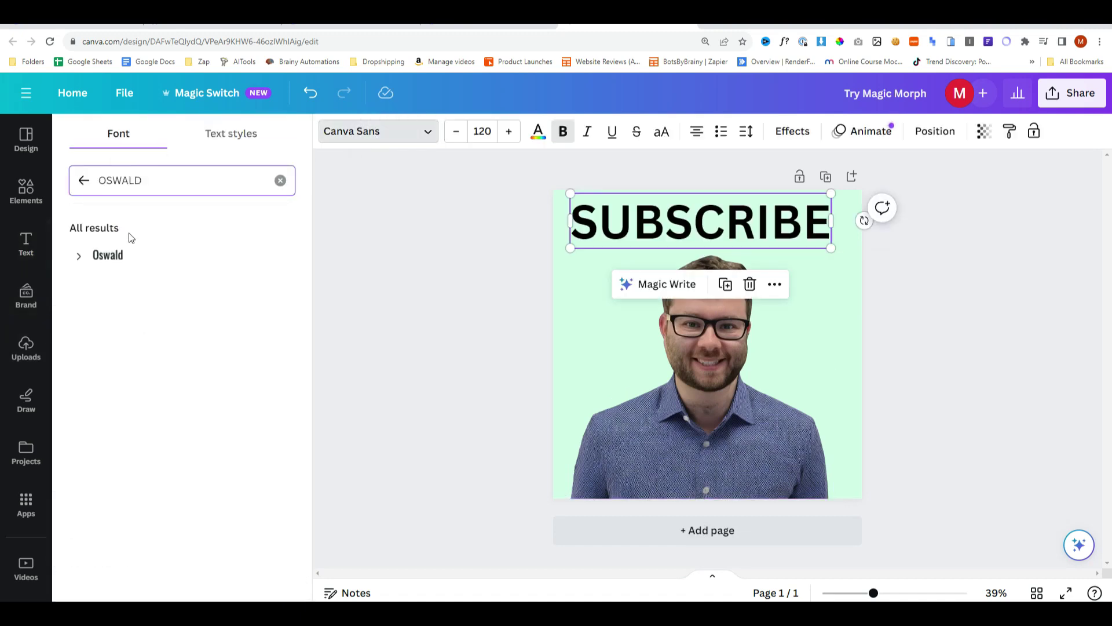
pyautogui.click(195, 266)
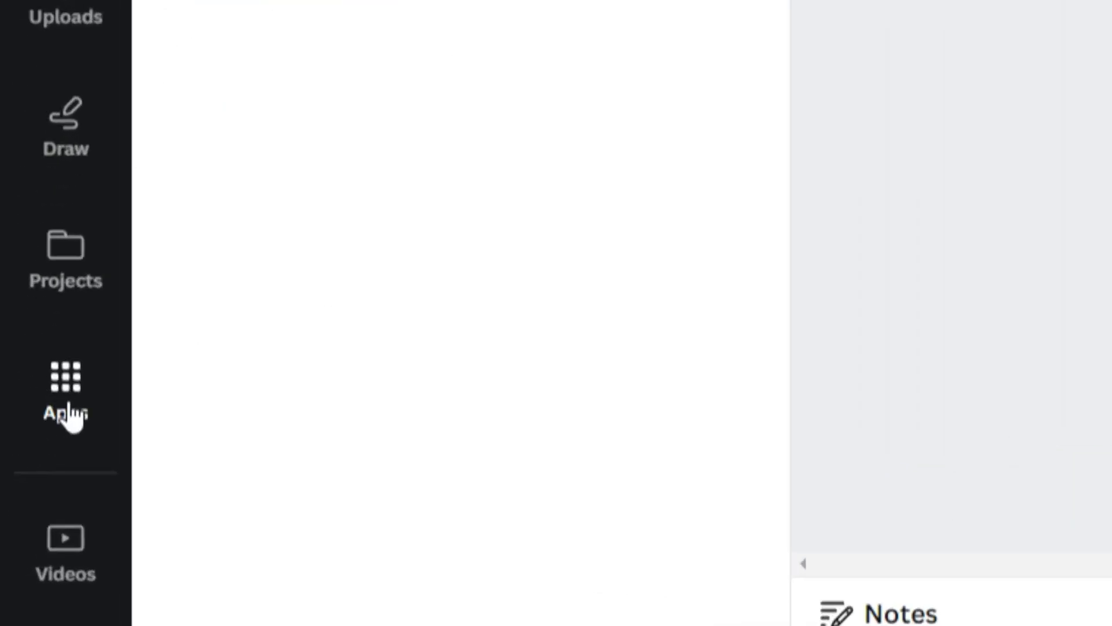
# - Search Apps for 'MORPH' and open the Magic Morph app
pyautogui.click(68, 412)
pyautogui.click(434, 194)
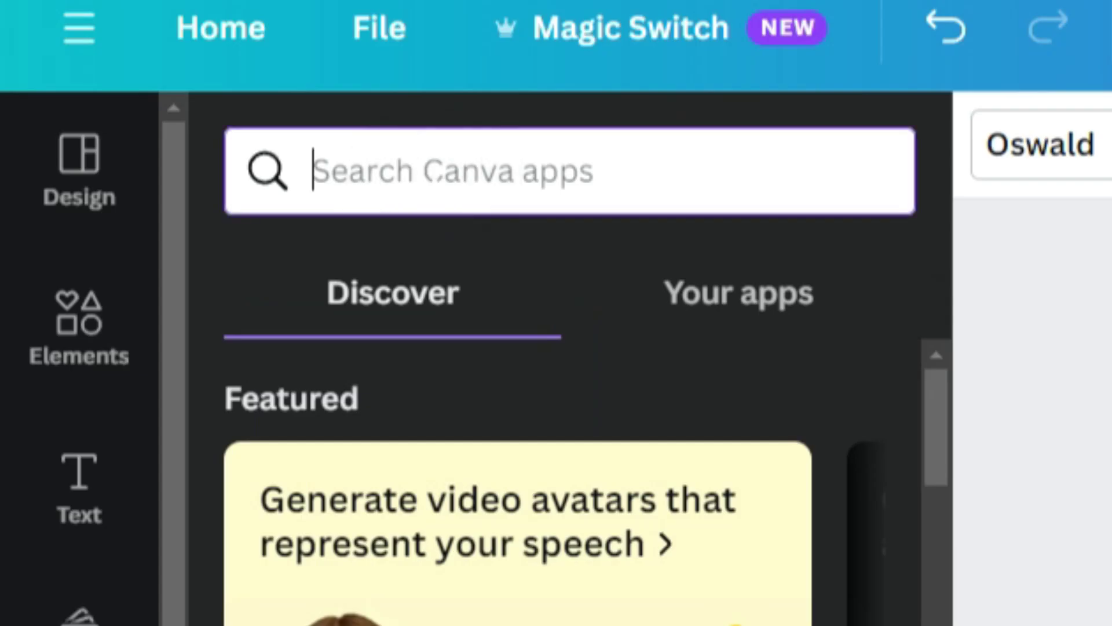
pyautogui.write('MORPH')
pyautogui.click(374, 376)
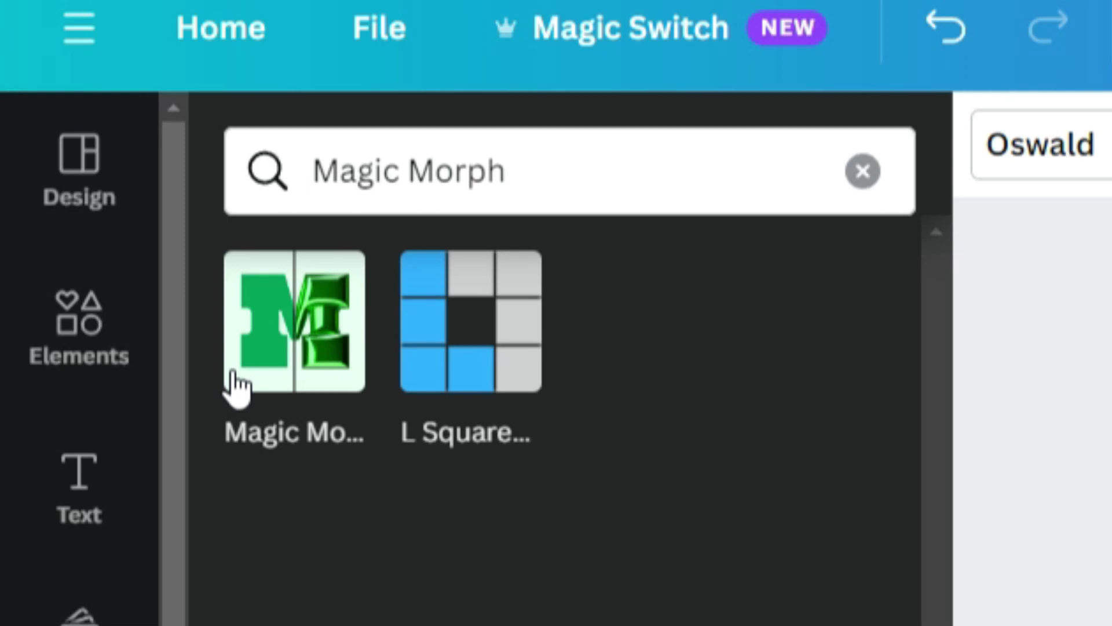
pyautogui.click(264, 352)
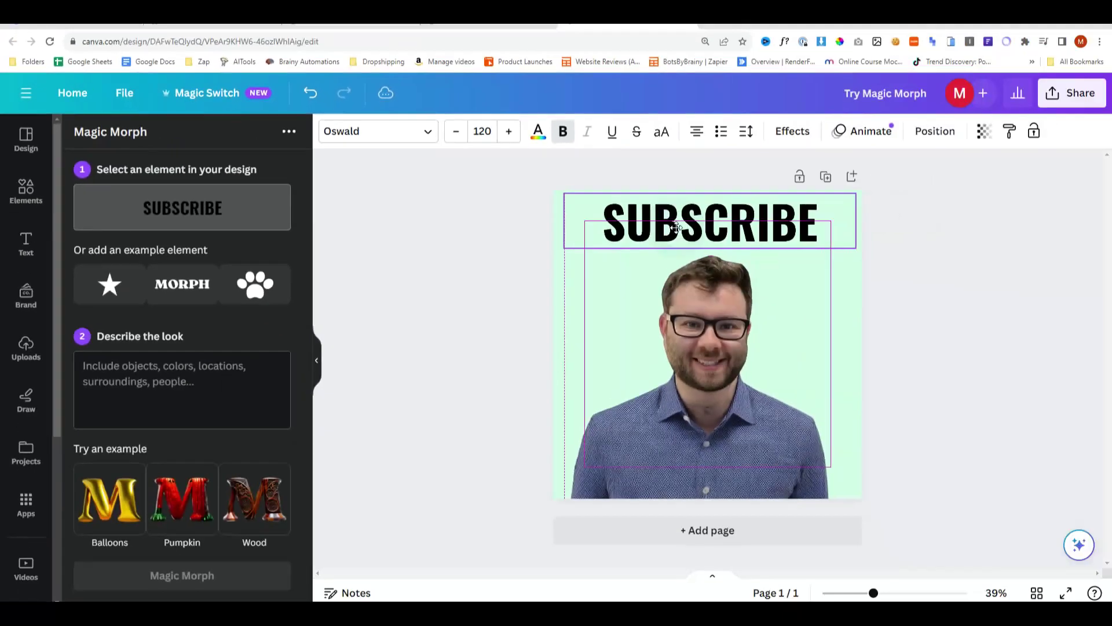
# - Morph the SUBSCRIBE heading with a 'fire' prompt and insert the fire version plus three red variants
pyautogui.click(676, 227)
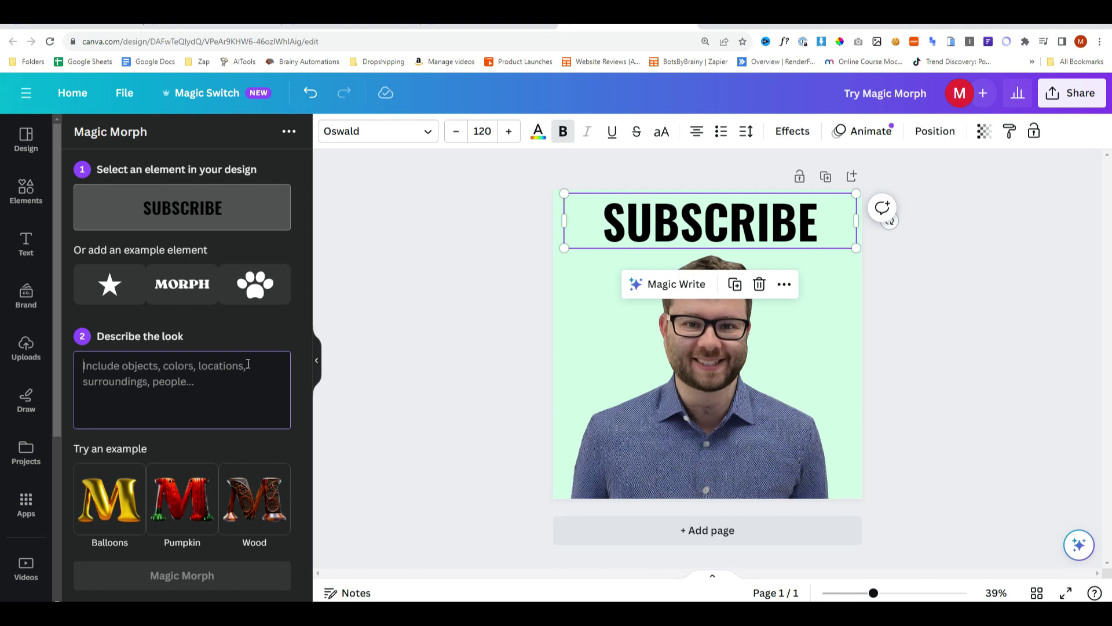
pyautogui.write('fire')
pyautogui.click(238, 575)
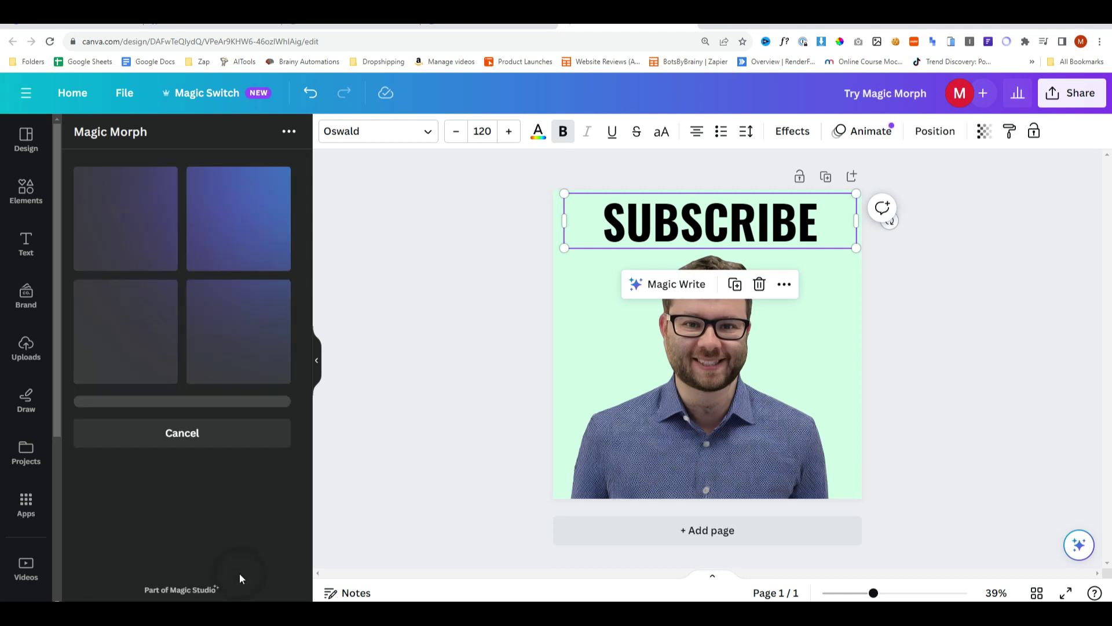
pyautogui.click(239, 218)
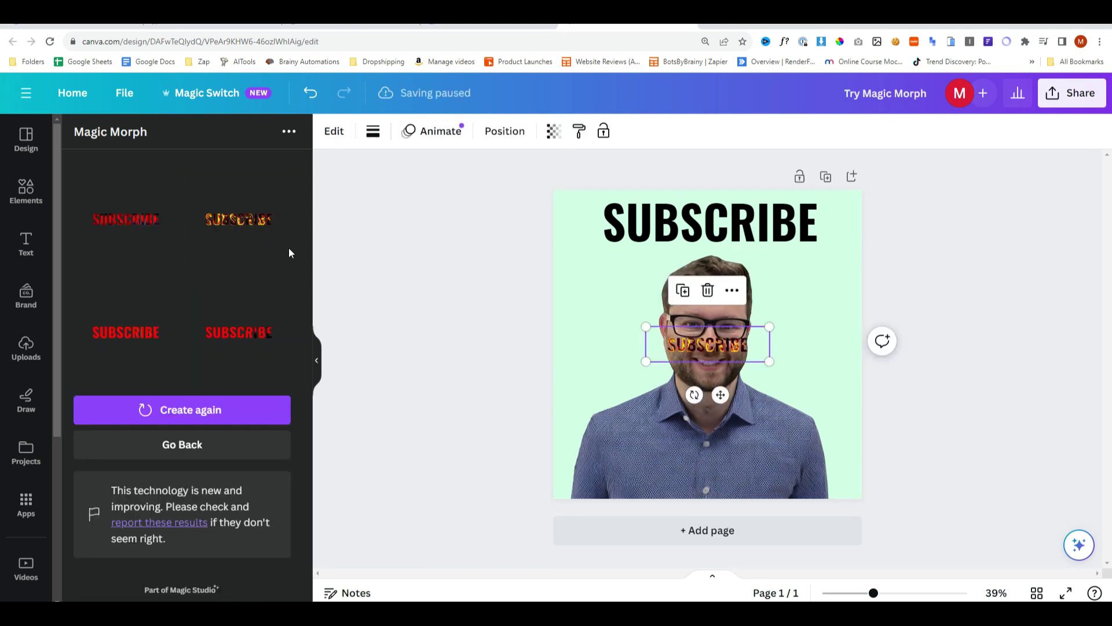
pyautogui.click(164, 228)
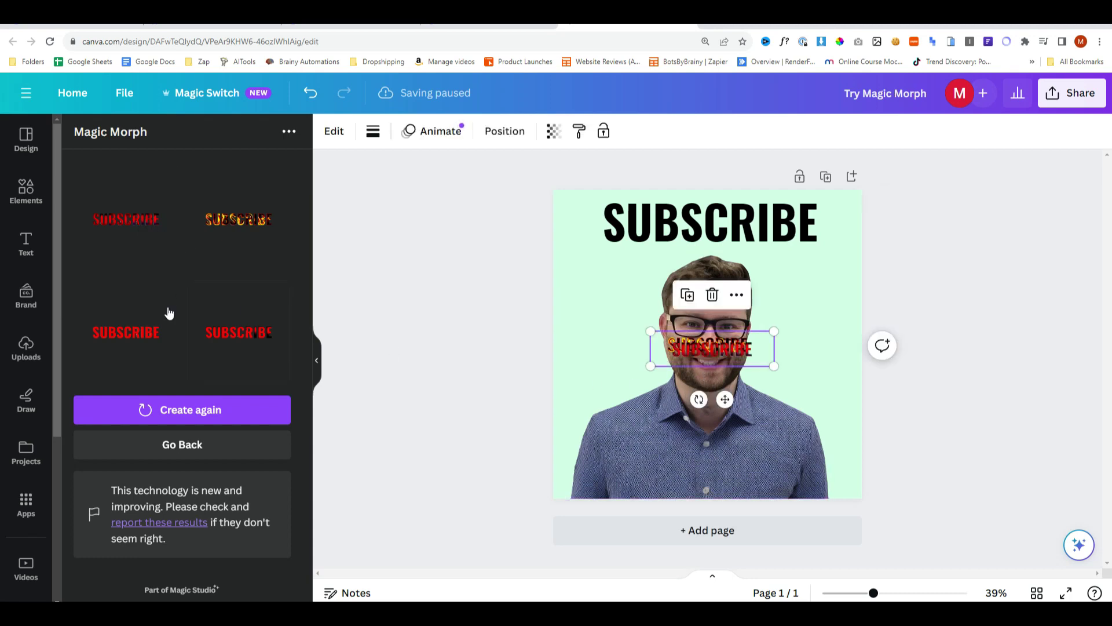
pyautogui.click(126, 332)
pyautogui.click(239, 332)
# - Enlarge the fire SUBSCRIBE, delete the black heading, and move the fire one to the top
pyautogui.click(662, 339)
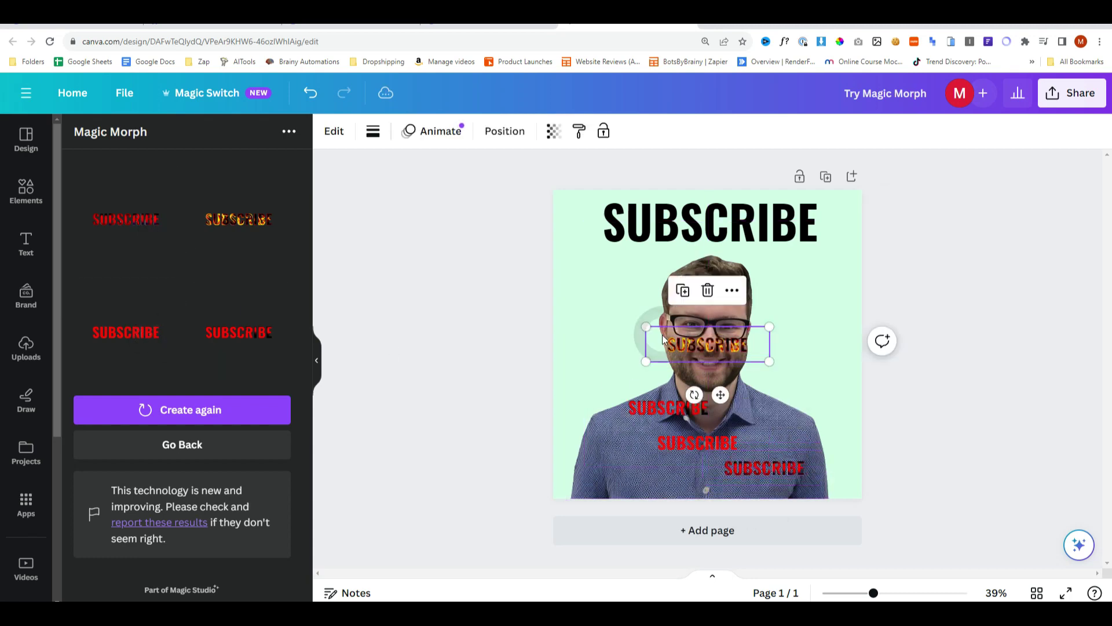
pyautogui.moveTo(665, 333); pyautogui.dragTo(792, 295)
pyautogui.click(731, 219)
pyautogui.press('Delete')
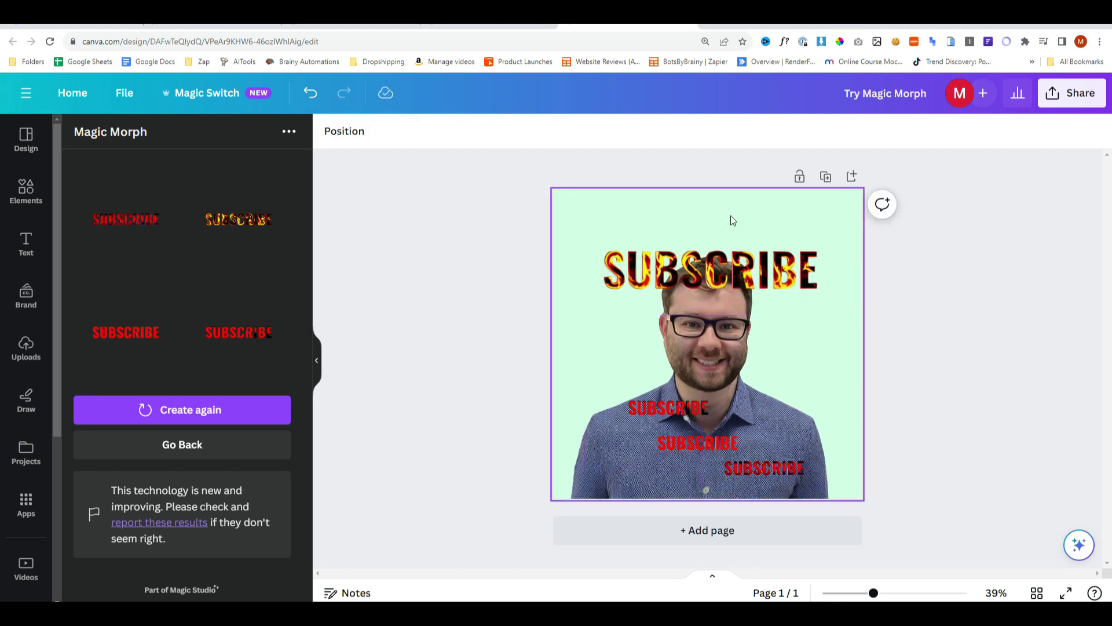
pyautogui.moveTo(735, 239); pyautogui.dragTo(734, 194)
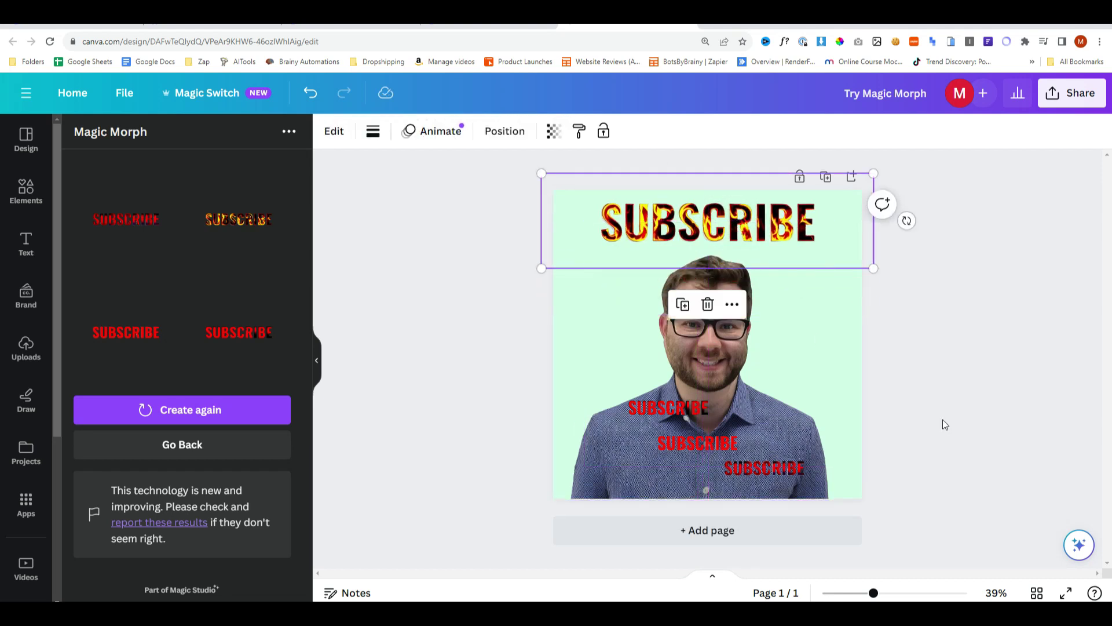
# - Add a starburst badge shape from Elements and bring it into Magic Morph
pyautogui.click(26, 191)
pyautogui.click(103, 206)
pyautogui.click(26, 504)
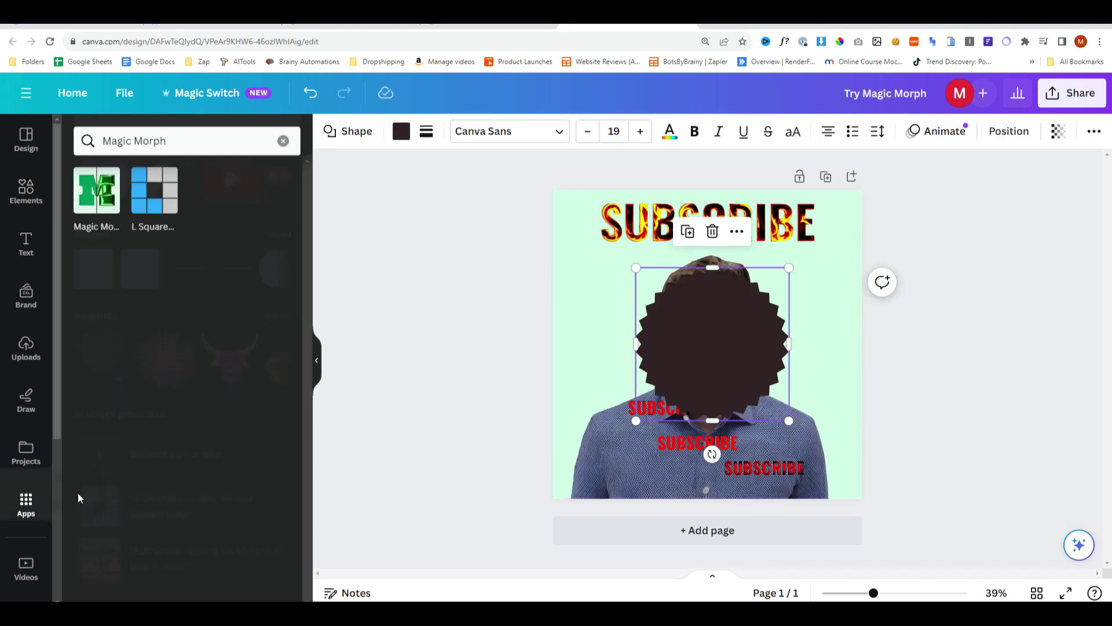
pyautogui.click(97, 189)
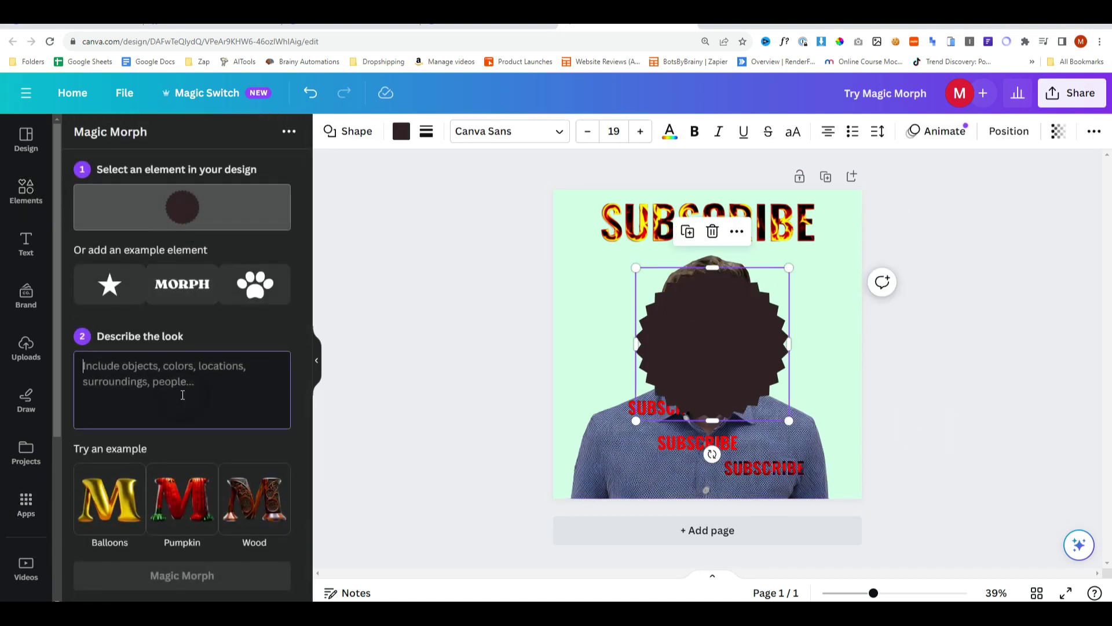
# - Morph the badge with a 'water' prompt and place the first result large over the page centre
pyautogui.write('water')
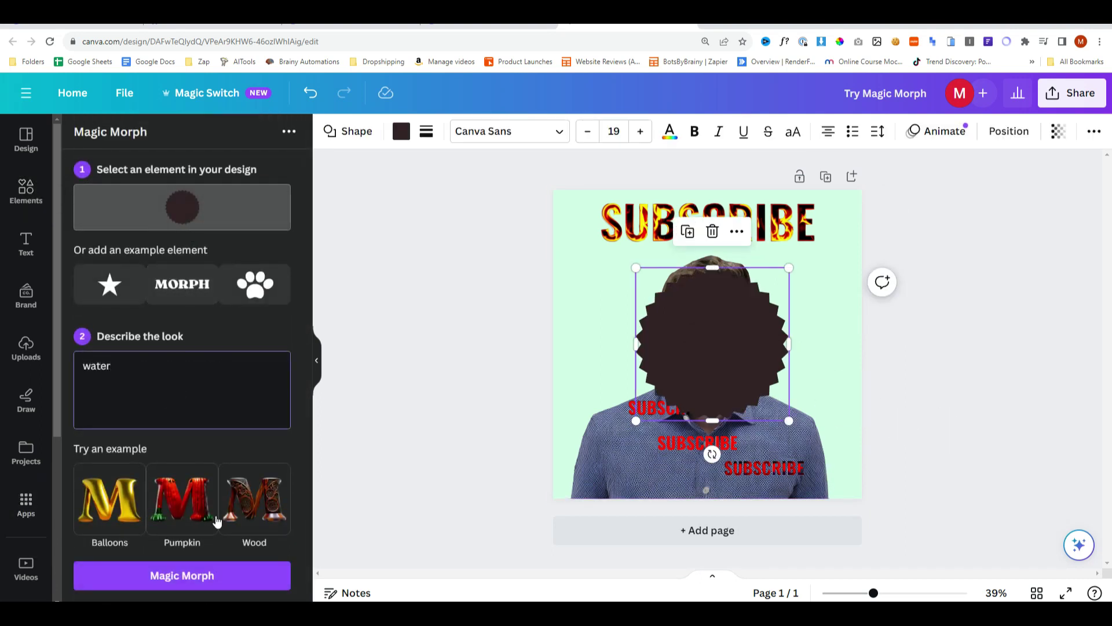
pyautogui.click(238, 576)
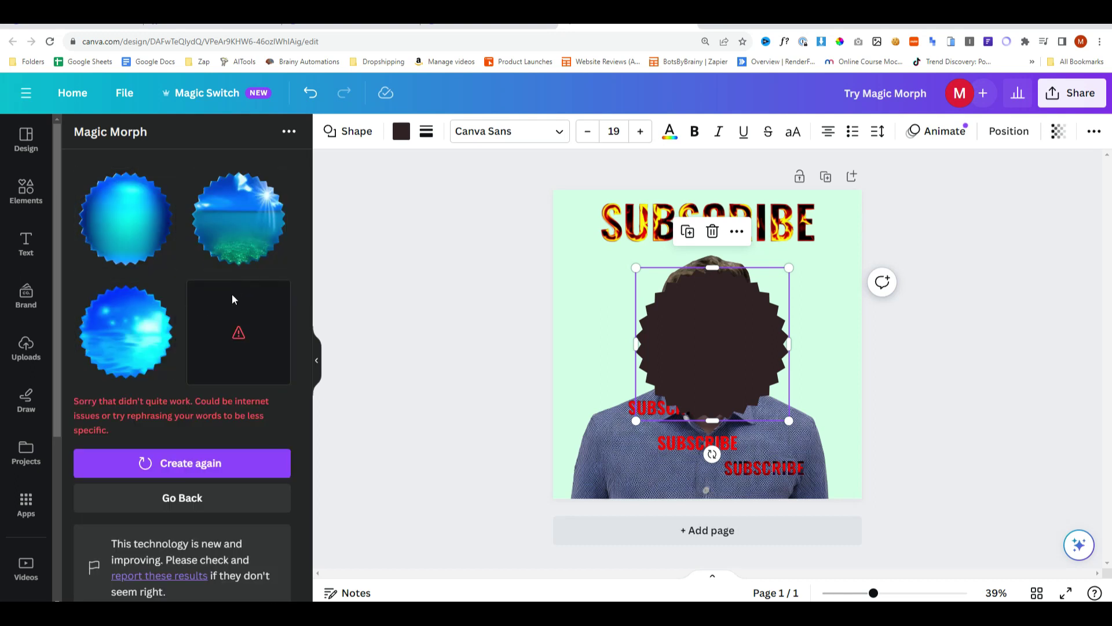
pyautogui.click(138, 196)
pyautogui.moveTo(138, 196); pyautogui.dragTo(712, 454)
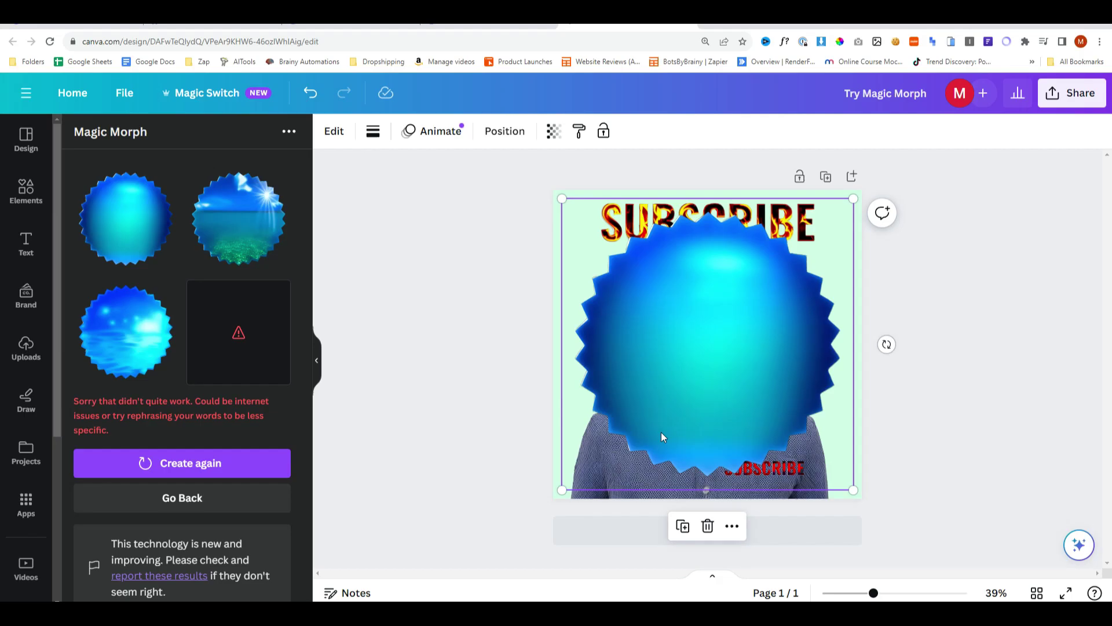